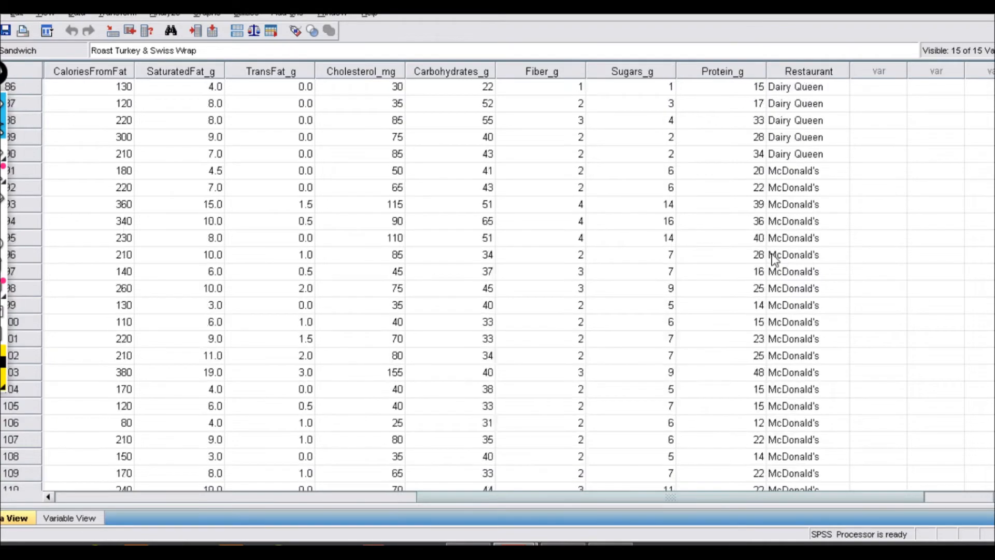
Examine the fast-food dataset's nutrition columns from Calories through Cholesterol_mg, together with the Meat, Type and Sandwich columns.
scroll(773, 259, "up", 8)
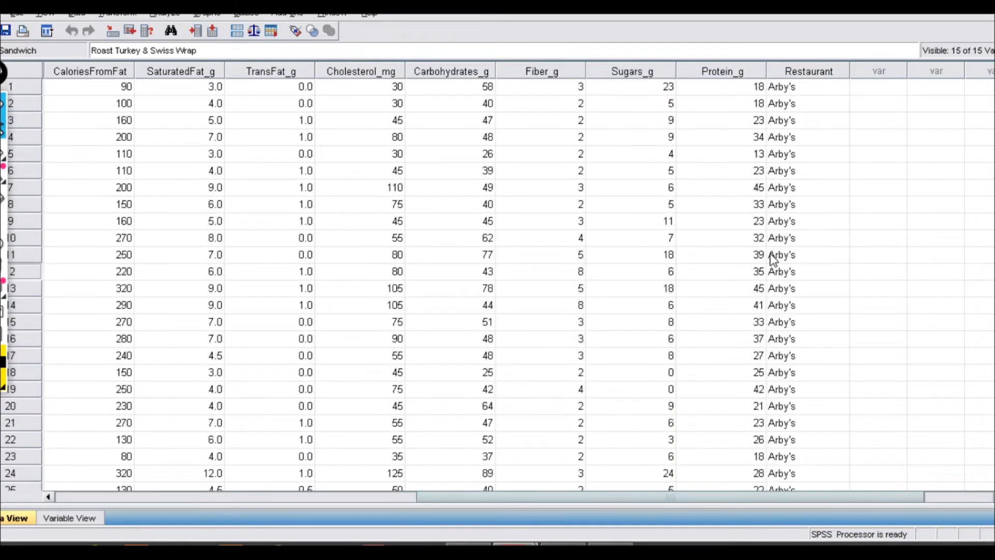
left_click_drag(667, 498, 251, 542)
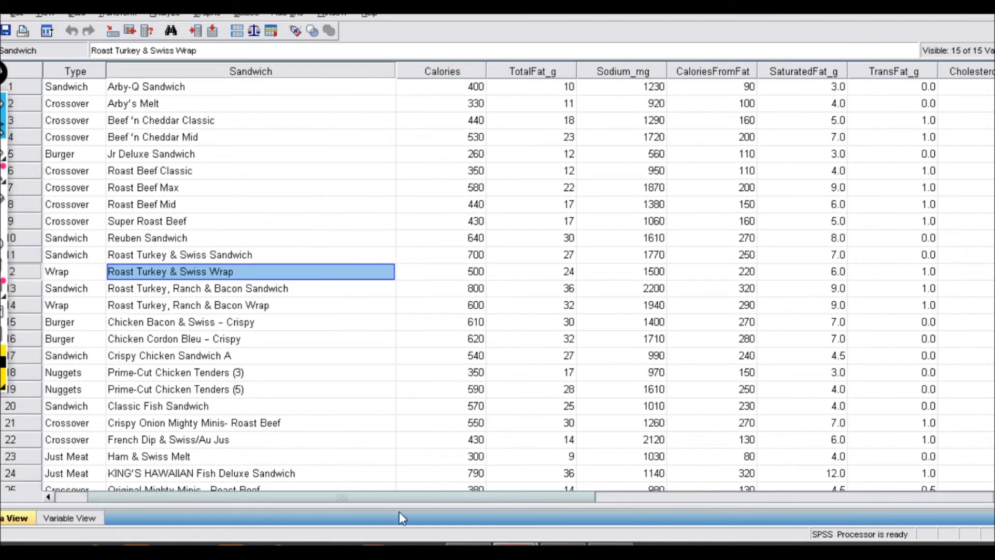
left_click_drag(400, 495, 386, 498)
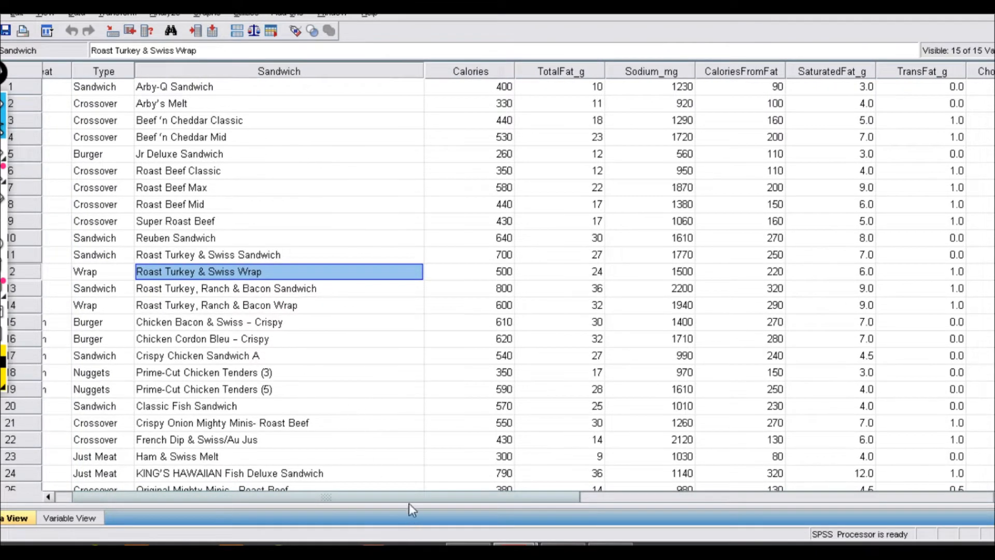
left_click_drag(409, 499, 428, 498)
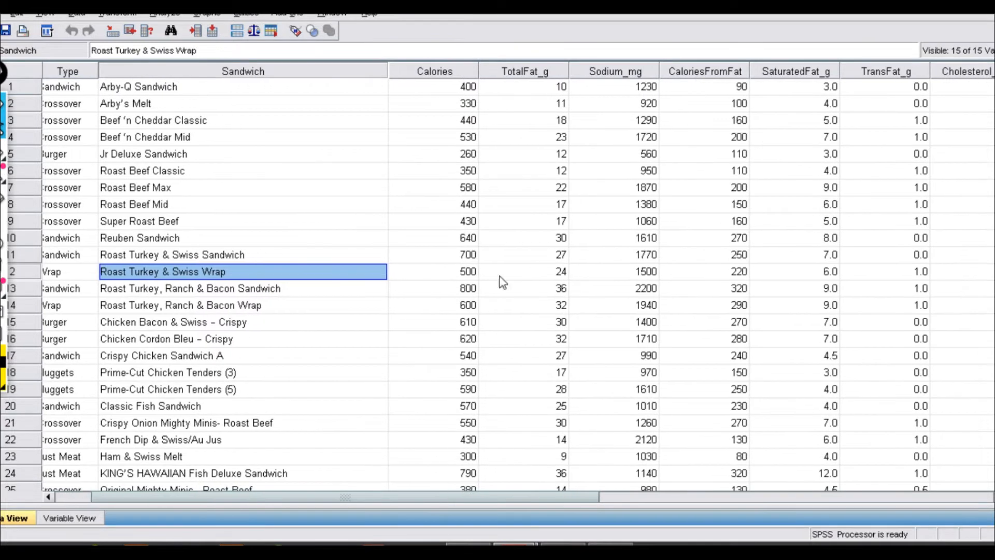
left_click(455, 89)
left_click(533, 71)
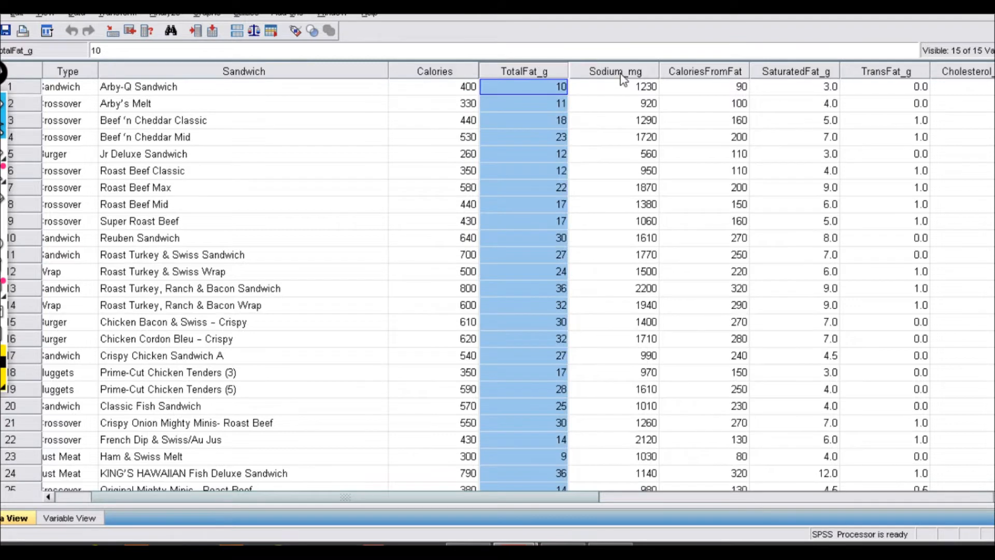
left_click(622, 71)
left_click(694, 74)
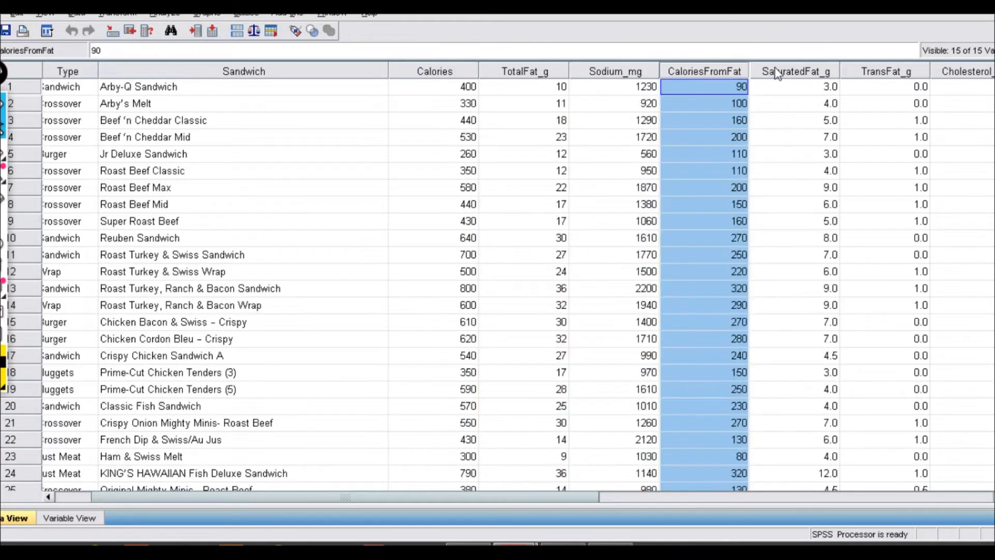
left_click(795, 71)
left_click(867, 76)
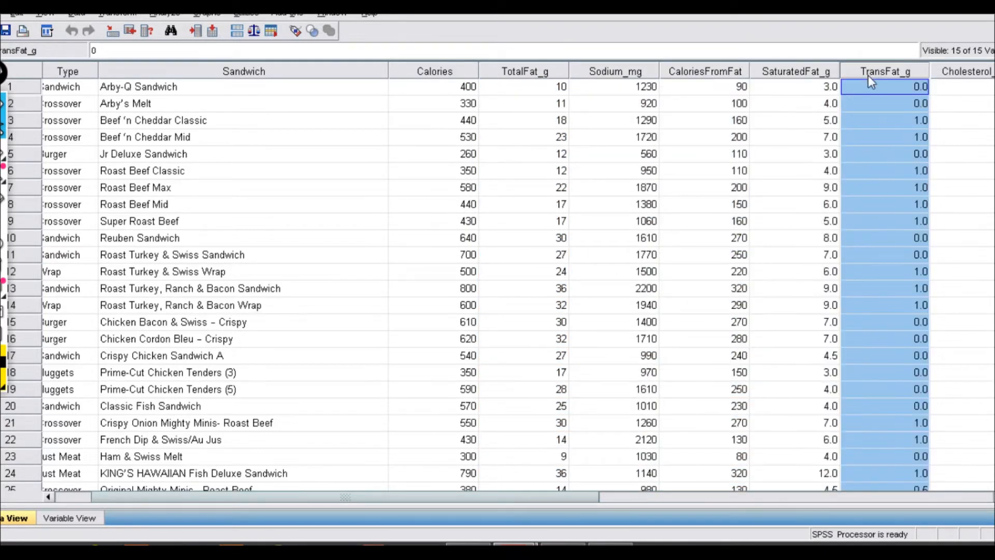
left_click(964, 73)
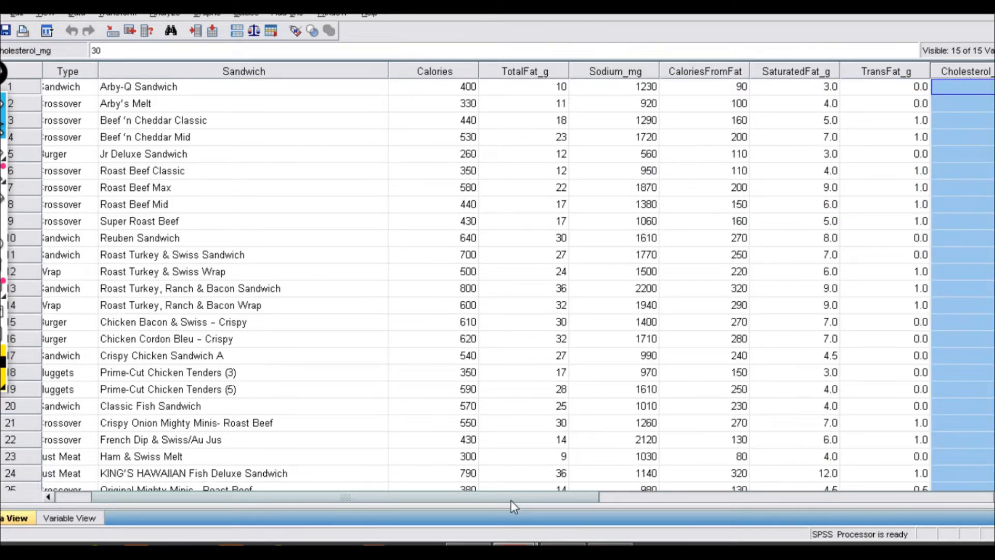
left_click_drag(515, 494, 413, 486)
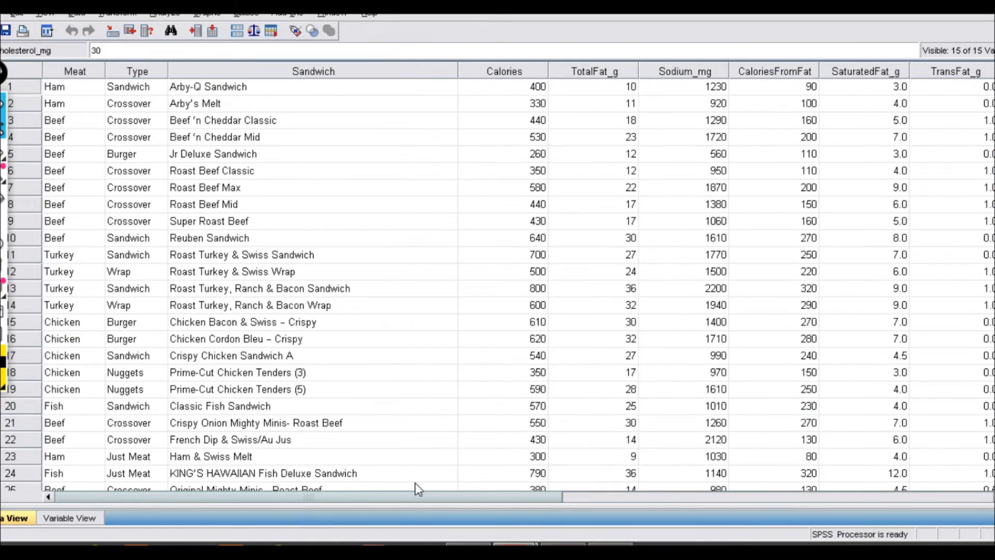
left_click(403, 210)
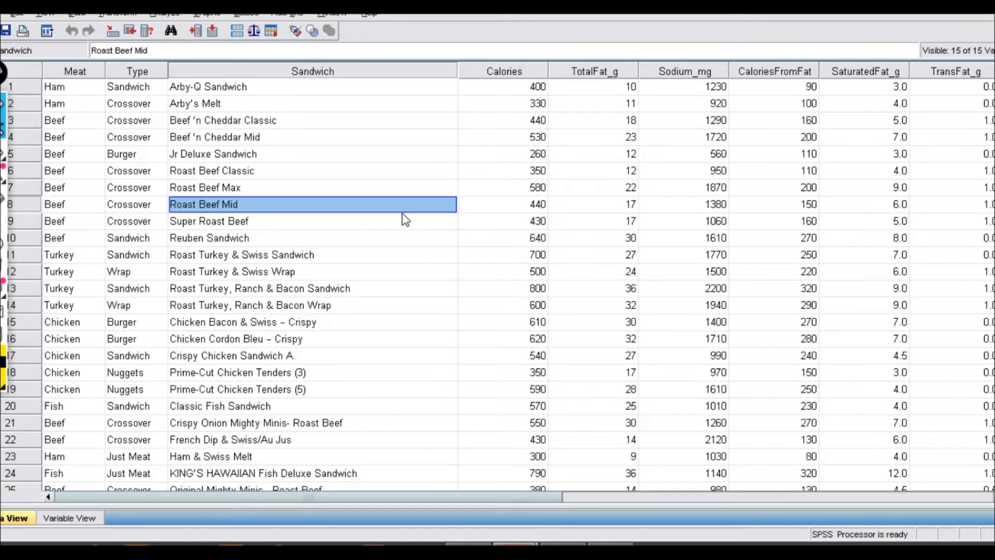
left_click(503, 72)
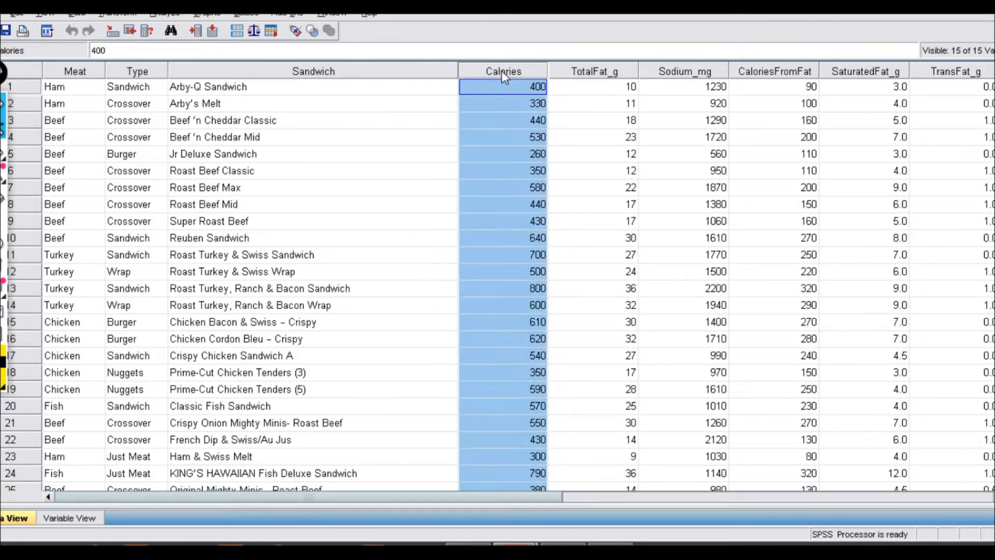
left_click(582, 72)
left_click(697, 69)
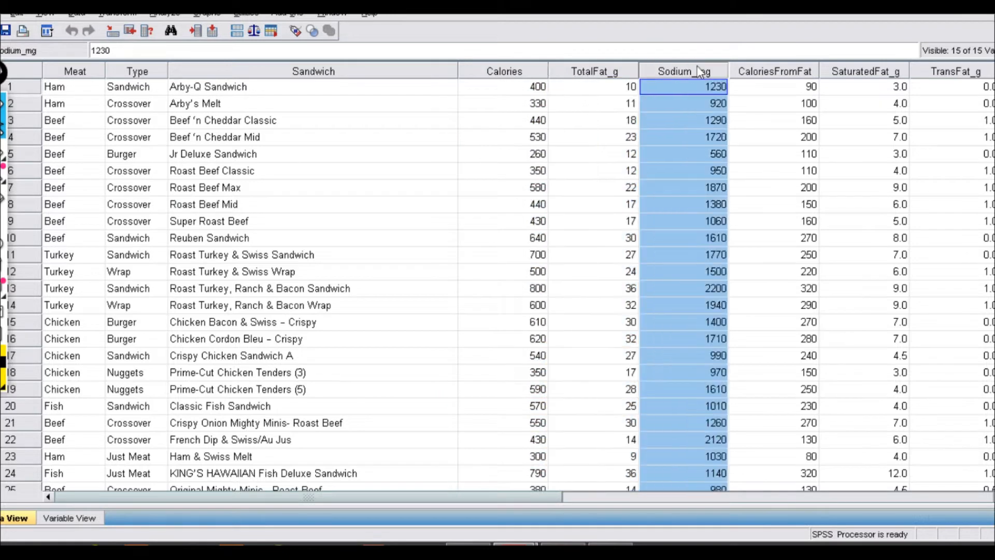
left_click(790, 72)
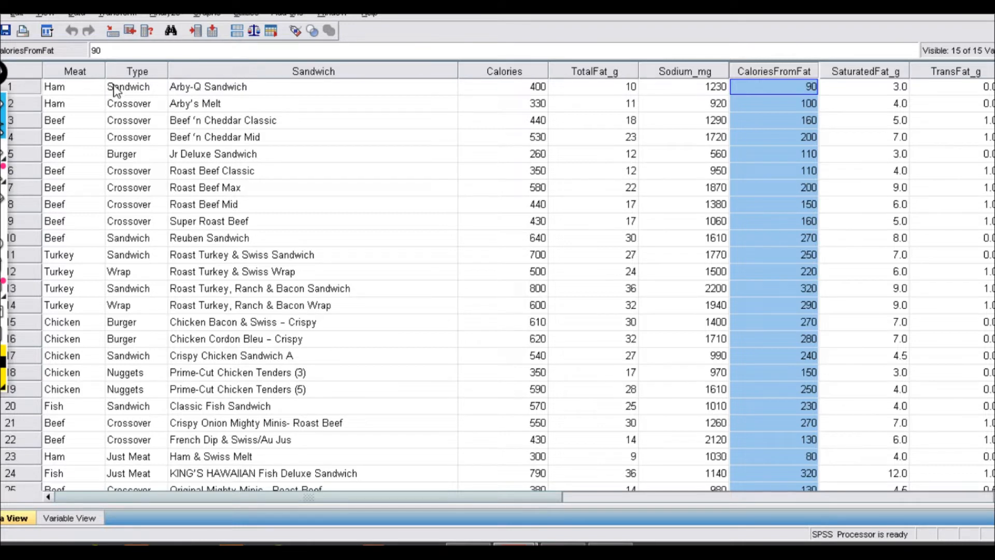
Set up a hierarchical cluster analysis on Calories, Total Fat (g) and Sodium (mg), with cases labelled by Sandwich.
left_click(168, 20)
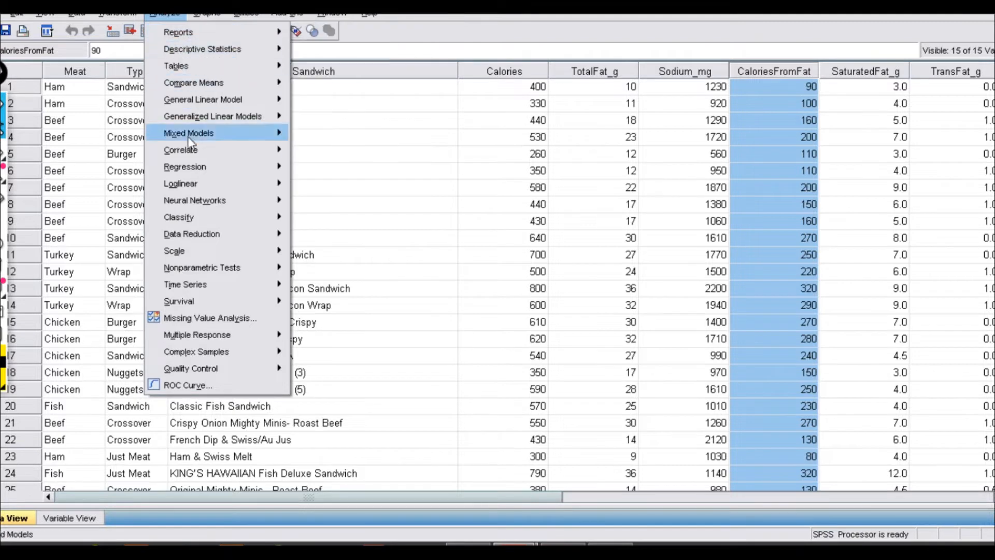
mouse_move(282, 218)
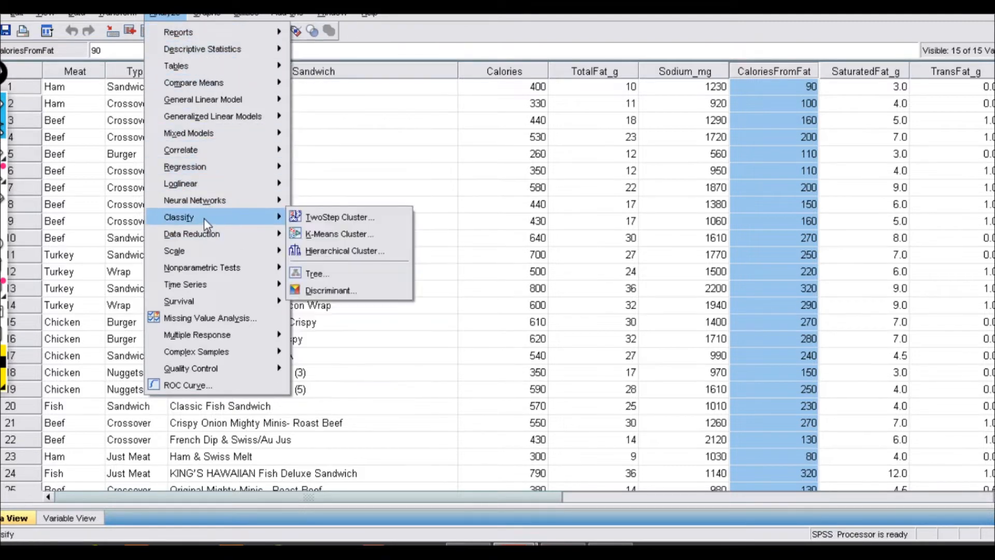
left_click(368, 251)
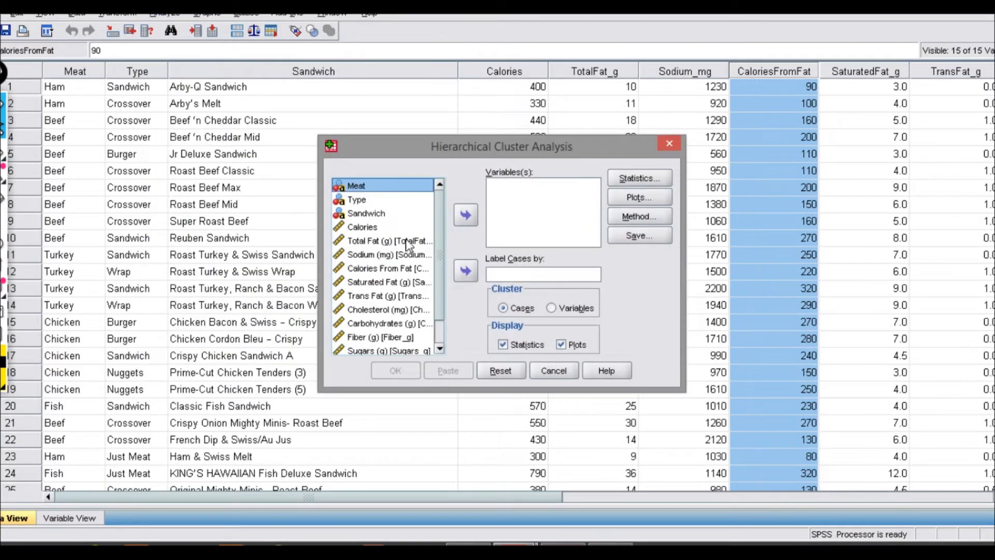
left_click(387, 228)
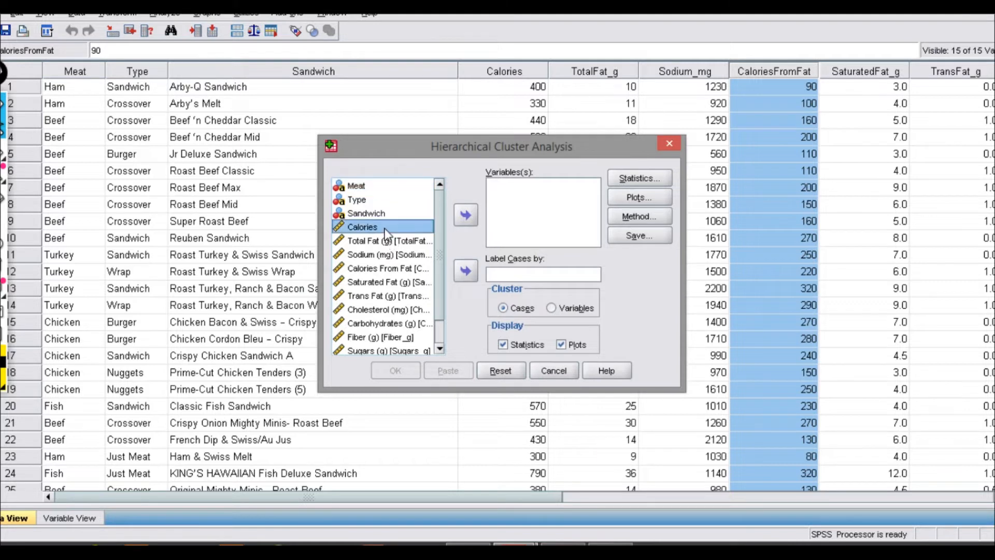
left_click(399, 241, "shift")
left_click(407, 256, "shift")
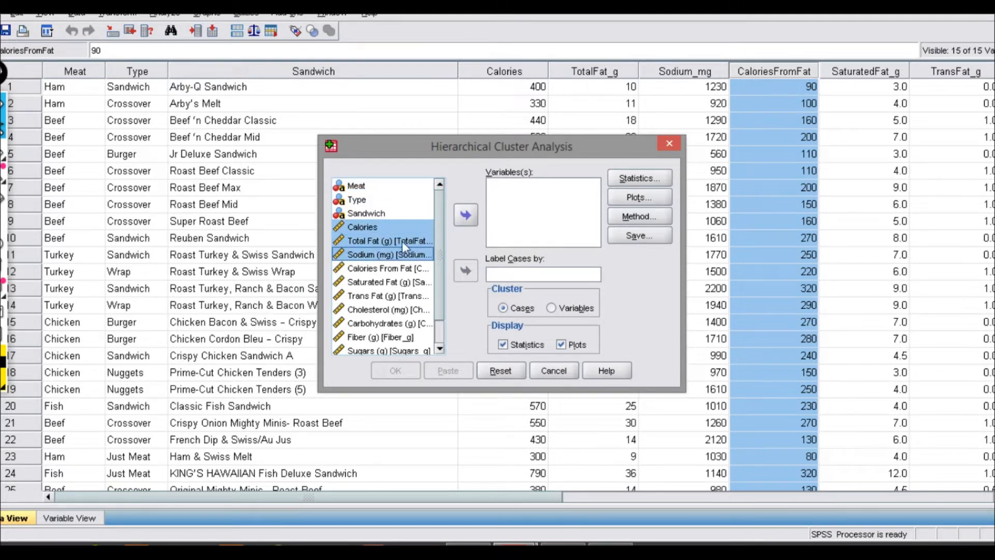
left_click(469, 215)
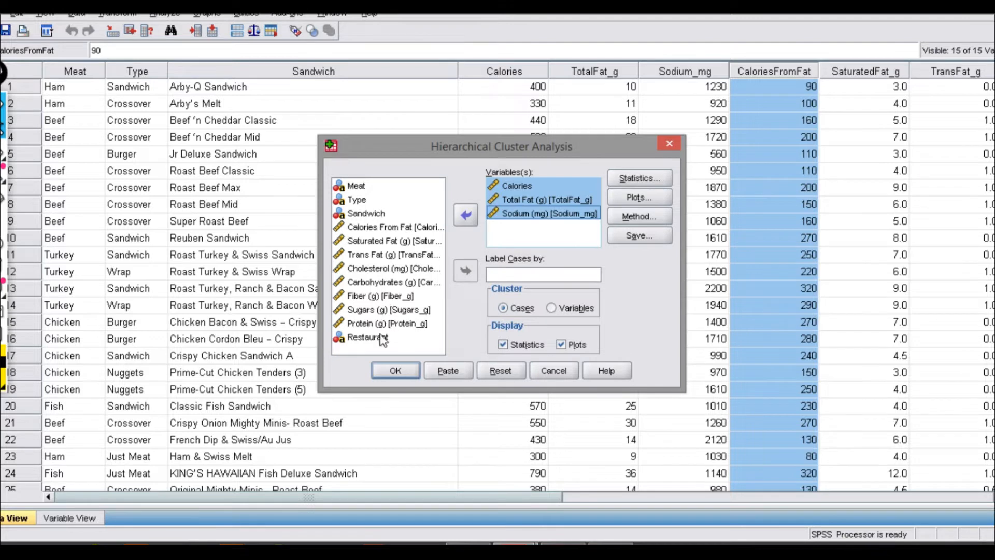
left_click(352, 214)
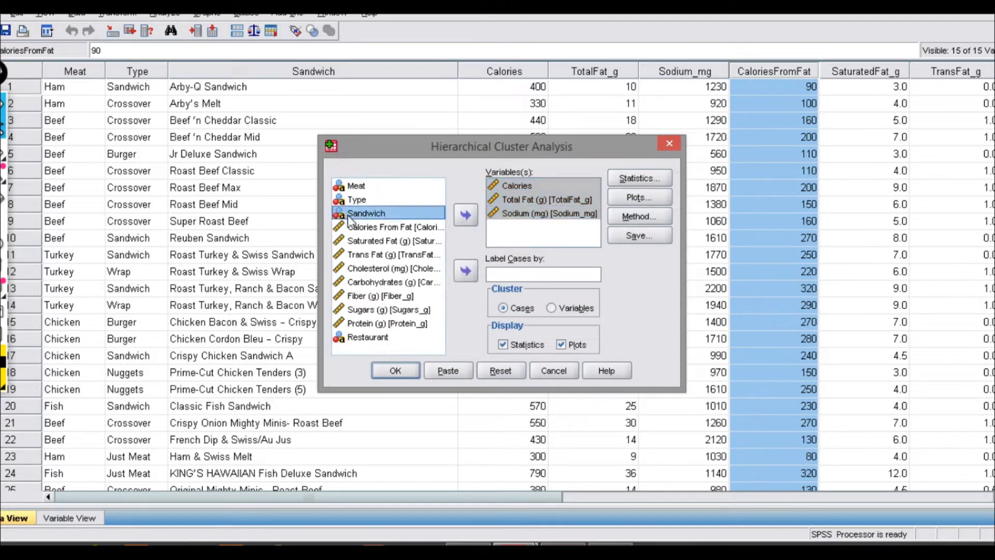
left_click(475, 274)
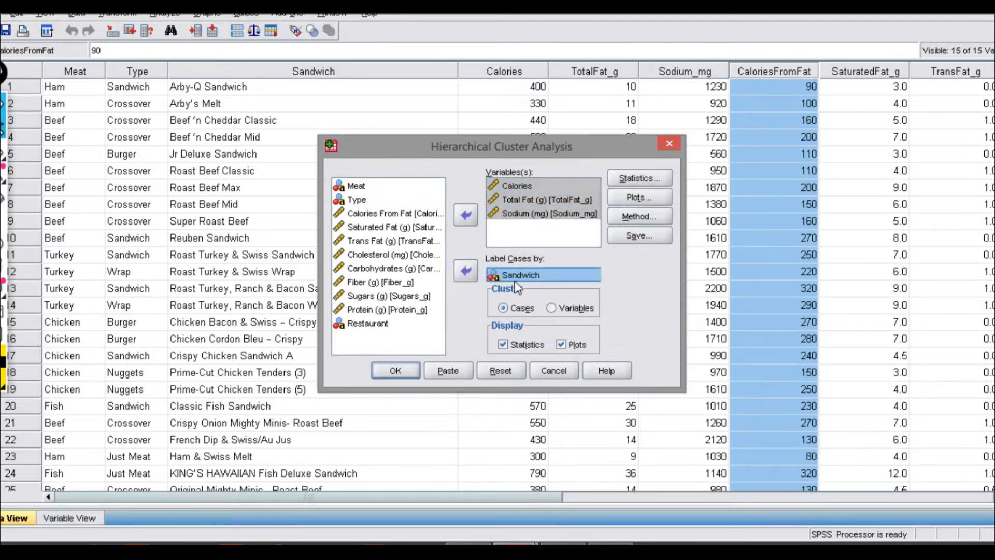
In the cluster statistics, request cluster membership for a single solution with 3 clusters.
left_click(649, 175)
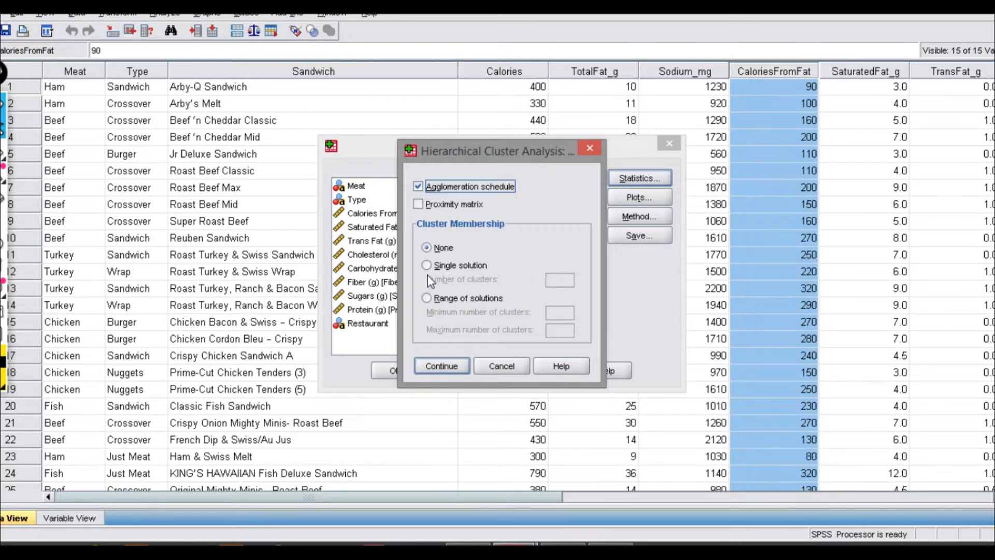
left_click(437, 264)
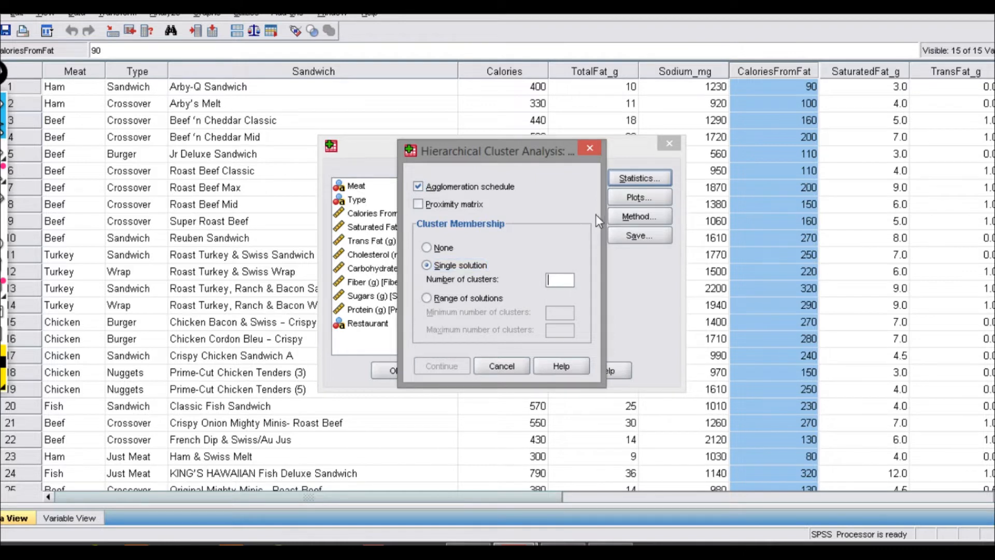
type("3")
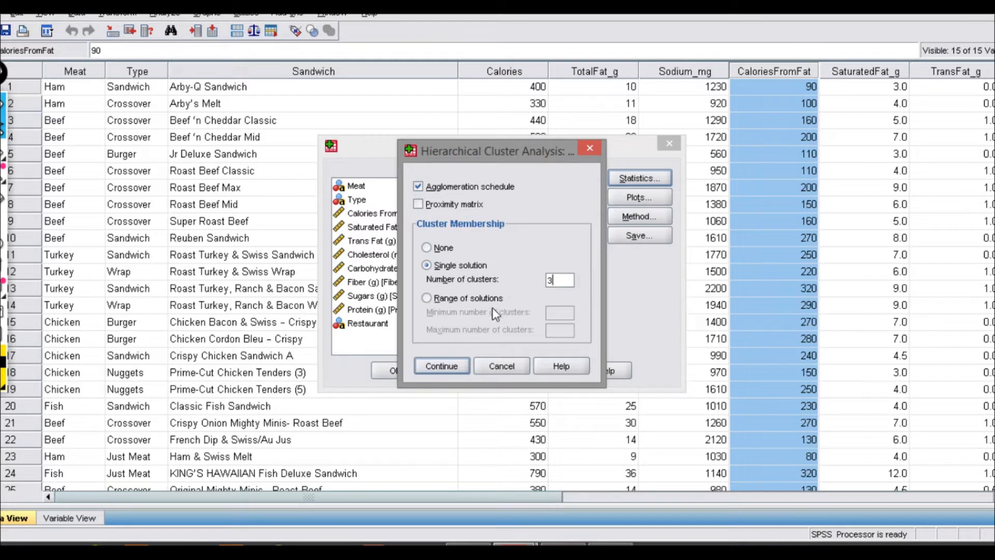
Try a range of solutions for cluster membership, with a minimum of 2 and a maximum of 4 clusters.
left_click(481, 300)
left_click(559, 311)
type("24")
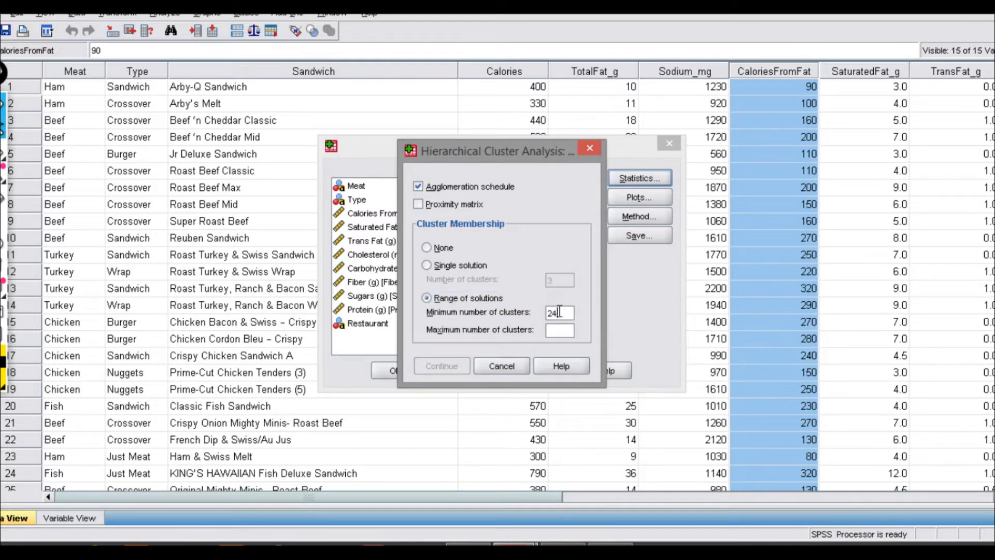
key("BackSpace")
left_click(553, 330)
type("4")
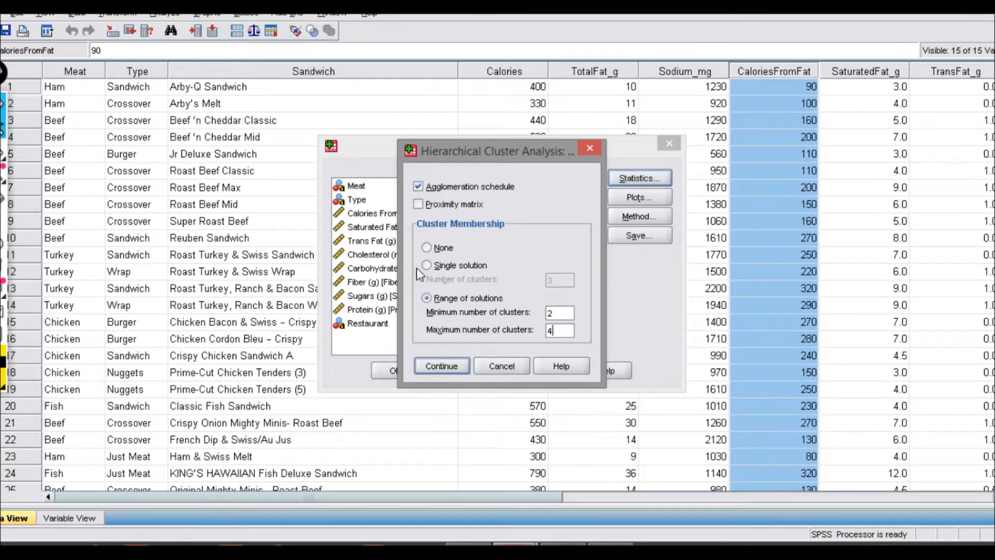
Use the single solution of 3 clusters for cluster membership and accept the statistics settings.
left_click(445, 266)
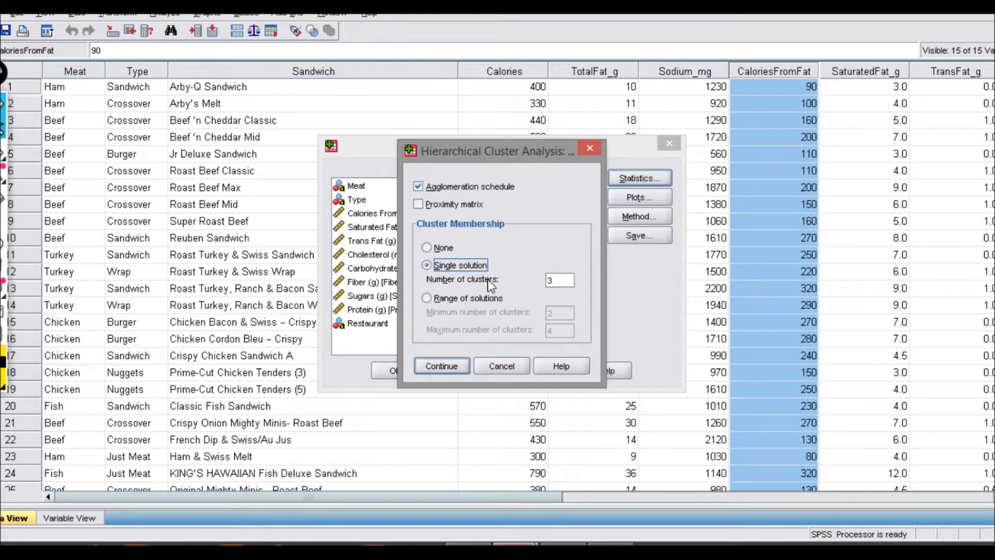
left_click(458, 366)
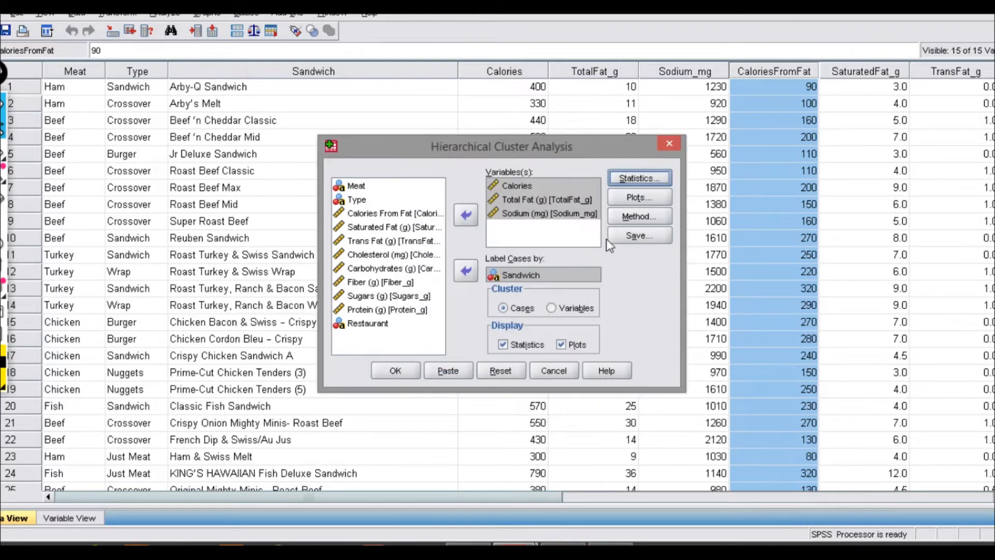
Configure the cluster plots to include a dendrogram and no icicle plot.
left_click(631, 203)
left_click(464, 162)
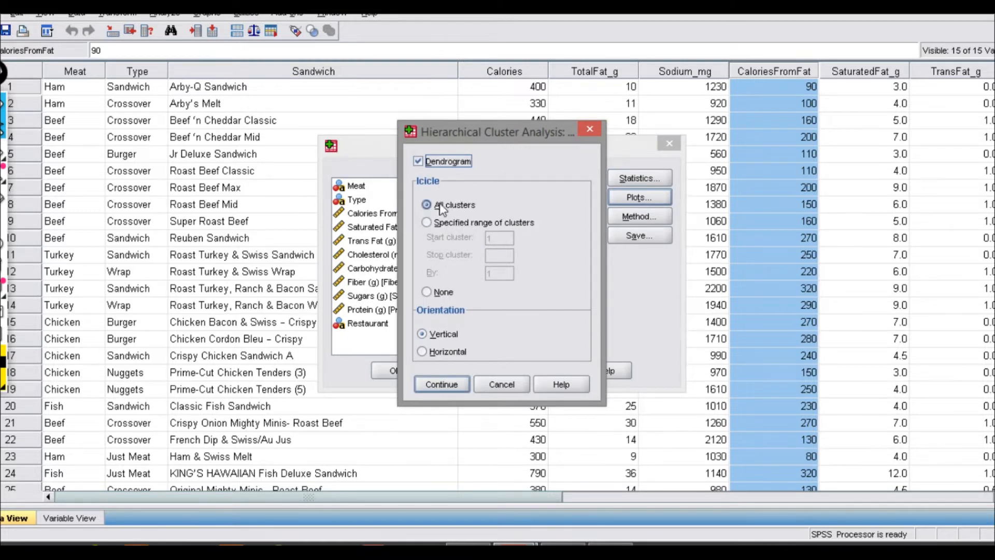
left_click(438, 298)
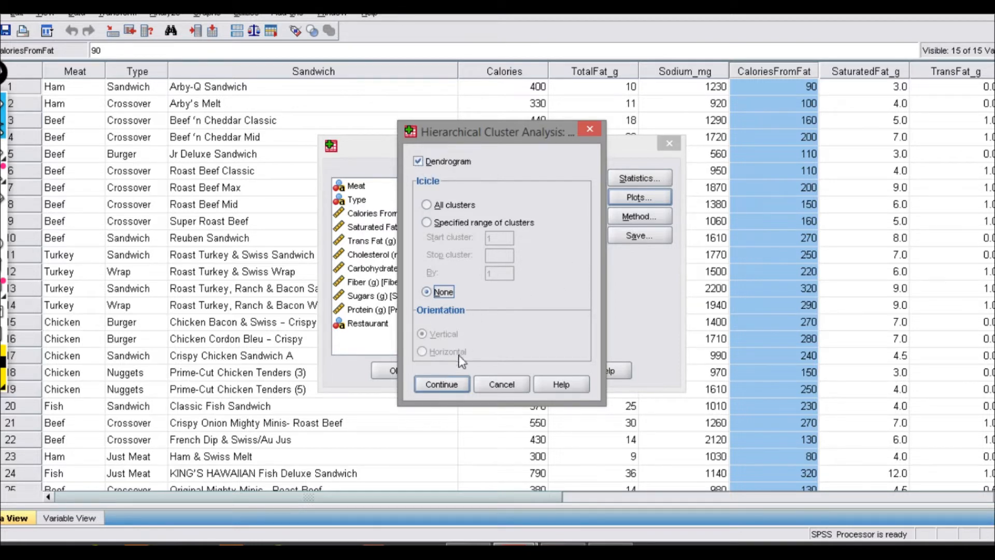
left_click(456, 386)
In the method settings, review the cluster methods, keep Between-groups linkage, and choose Squared Euclidean distance as the interval measure.
left_click(627, 219)
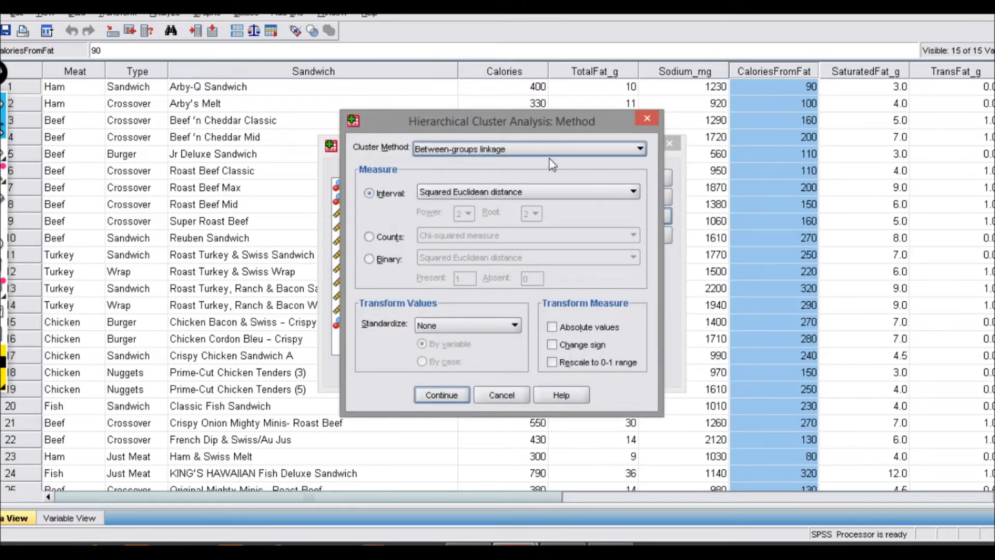
left_click(585, 151)
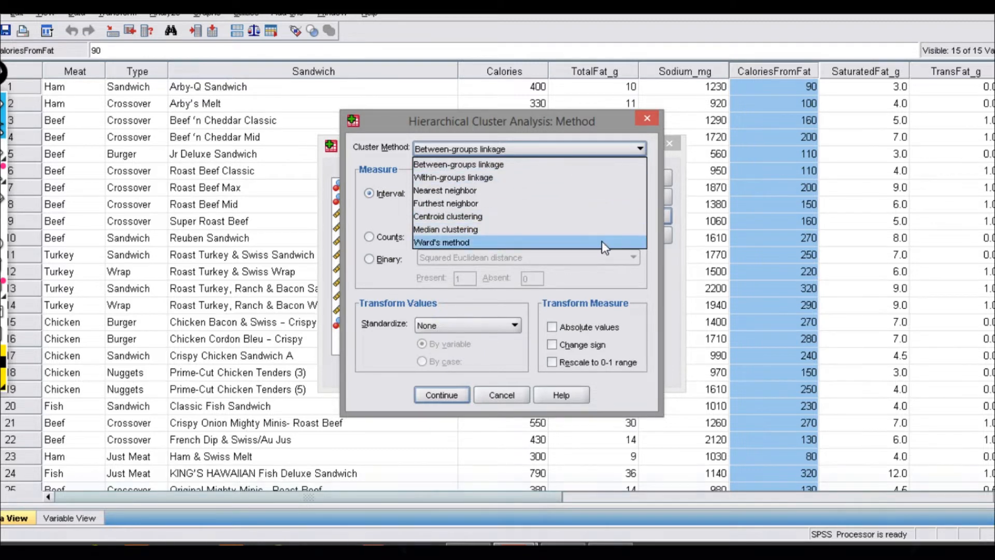
left_click(652, 265)
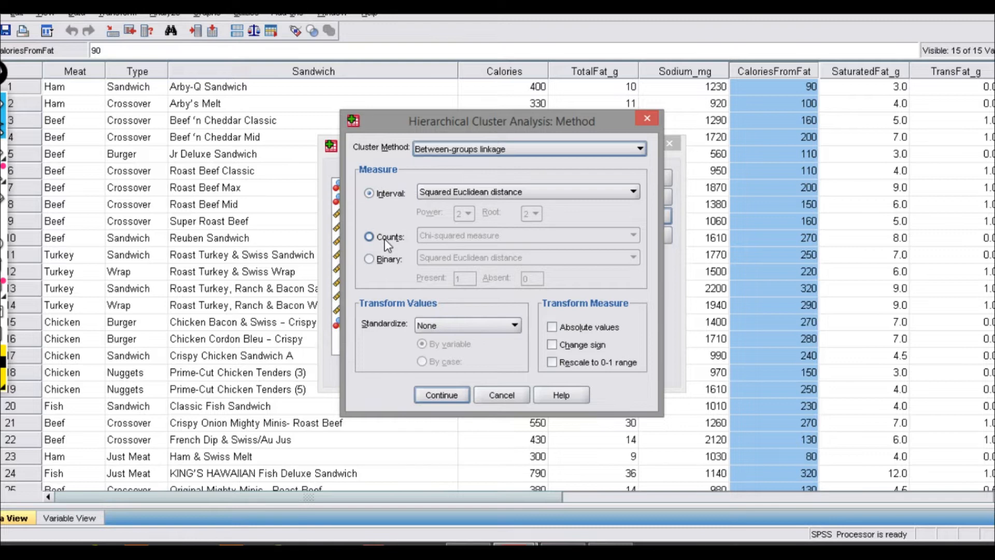
left_click(496, 195)
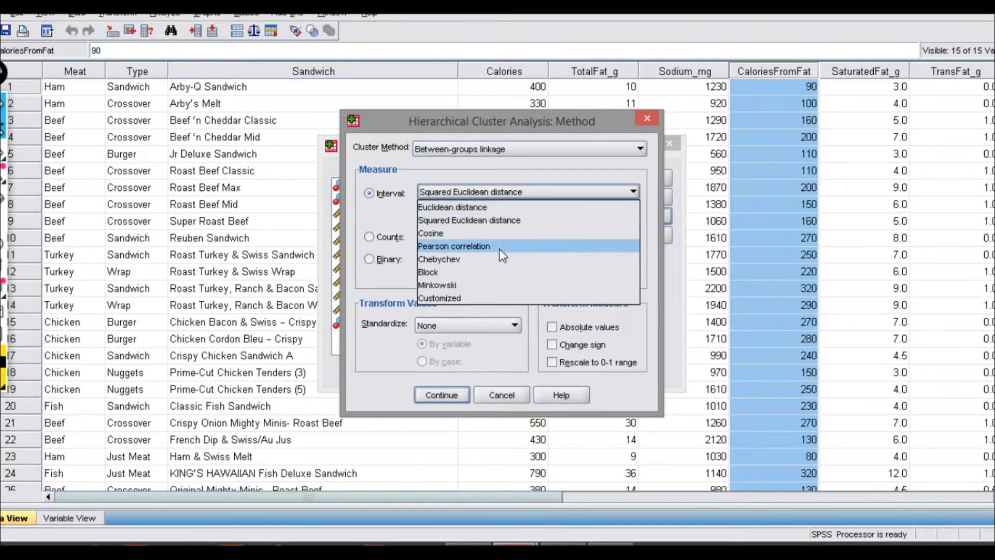
left_click(484, 223)
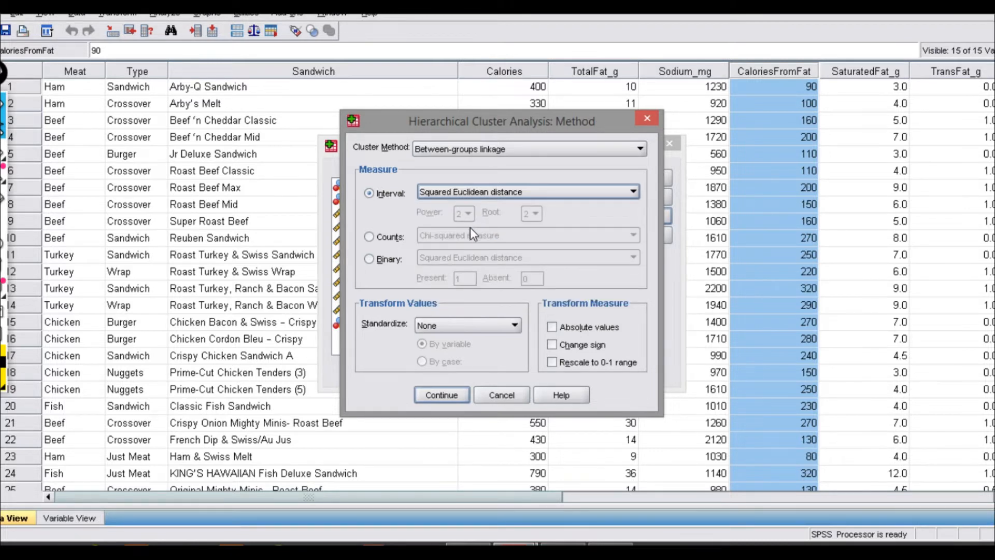
Look through the Counts and Binary measure options, and return to the Interval measure with Squared Euclidean distance.
left_click(370, 237)
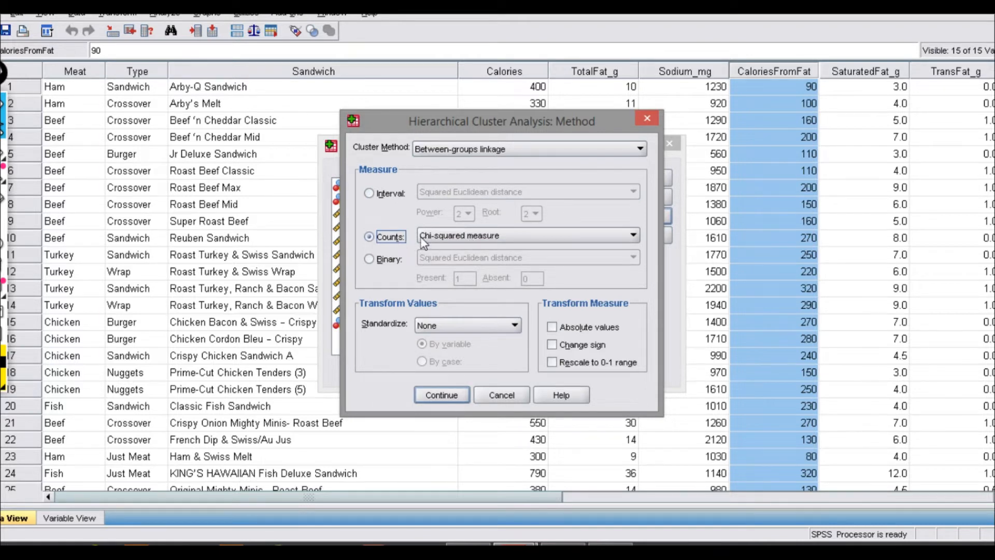
left_click(452, 235)
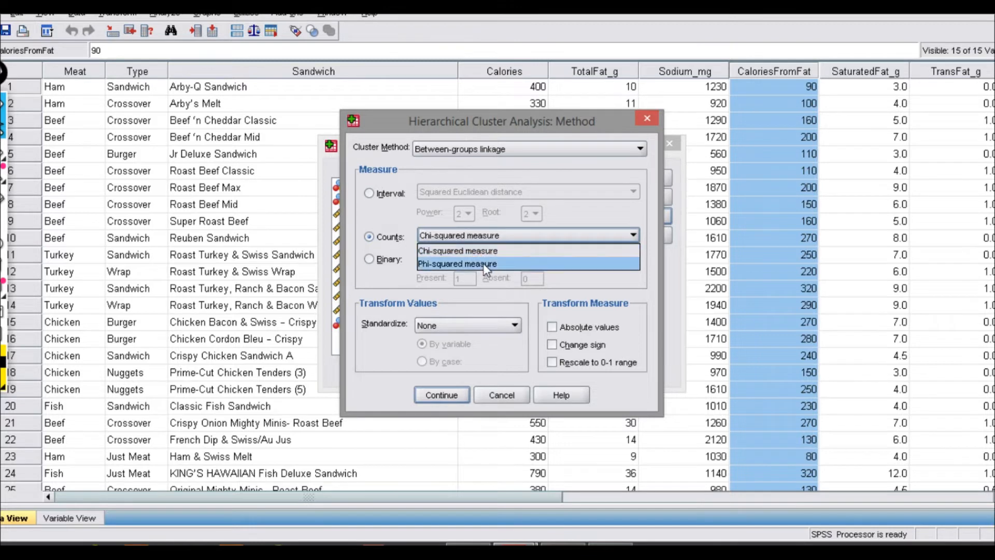
left_click(483, 231)
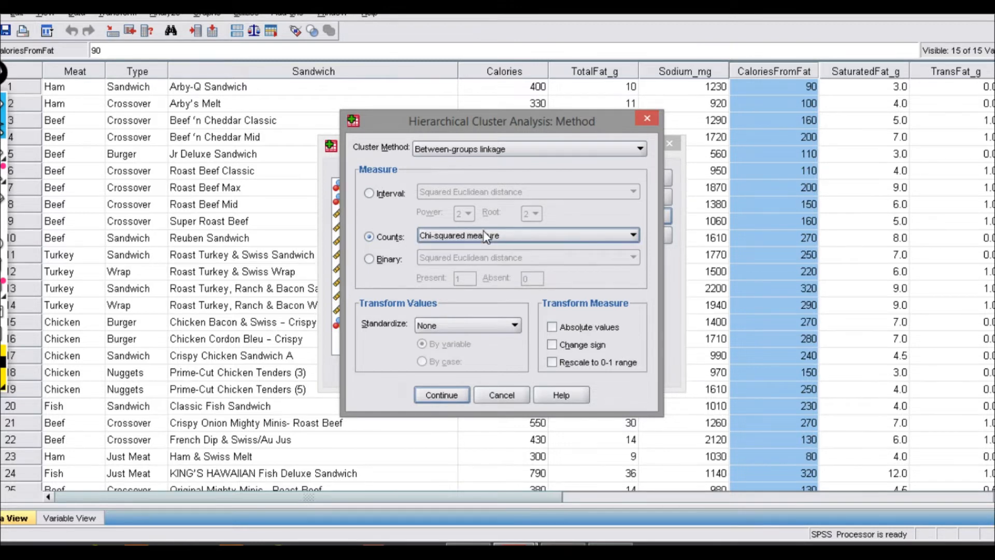
left_click(386, 263)
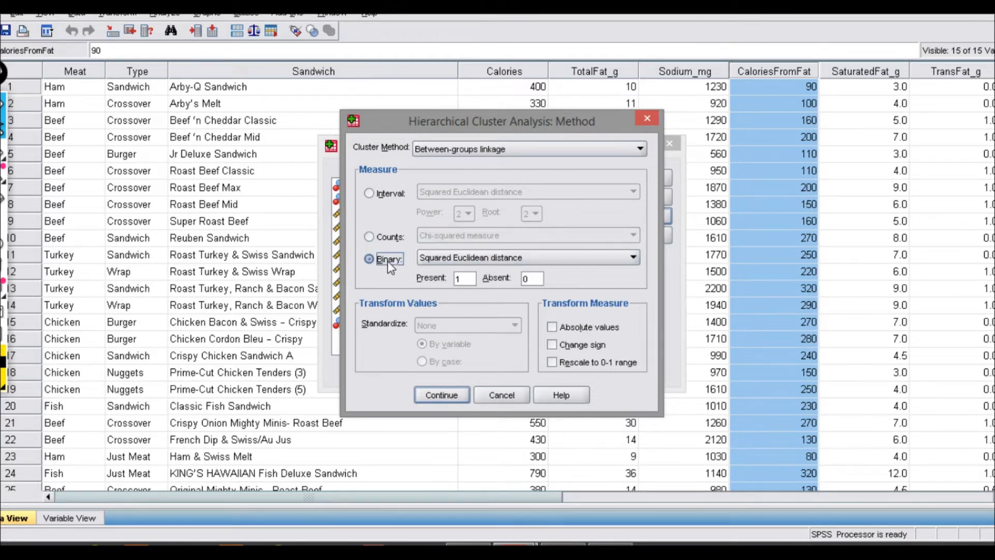
left_click(369, 193)
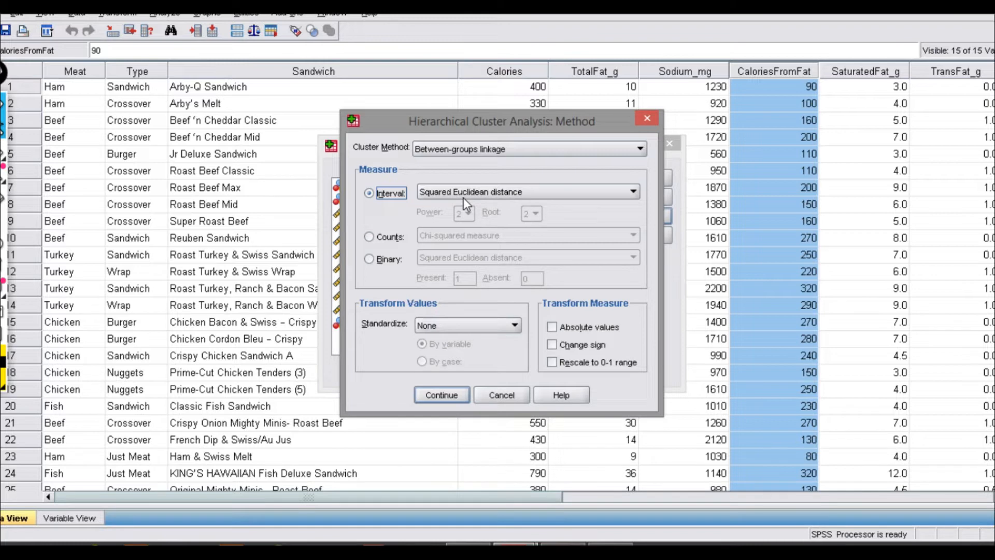
Choose Centroid clustering as the cluster method, standardize values to Range -1 to 1 by variable, and accept the method settings.
left_click(509, 150)
left_click(512, 219)
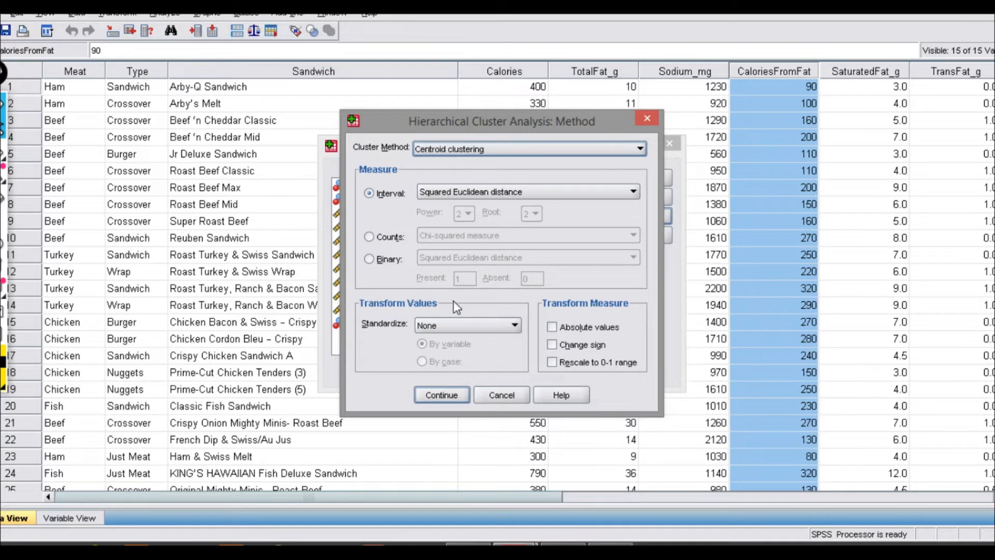
left_click_drag(531, 126, 264, 186)
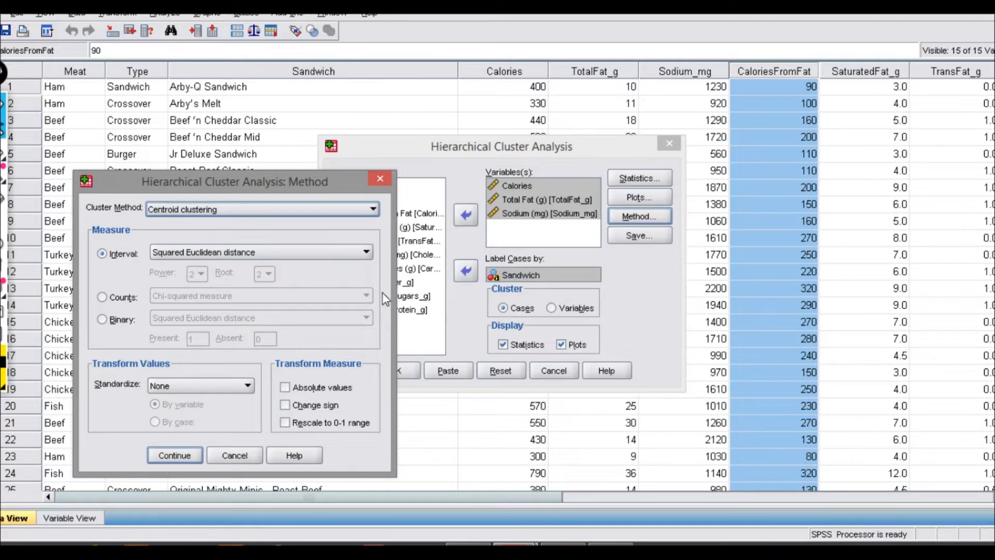
left_click(247, 390)
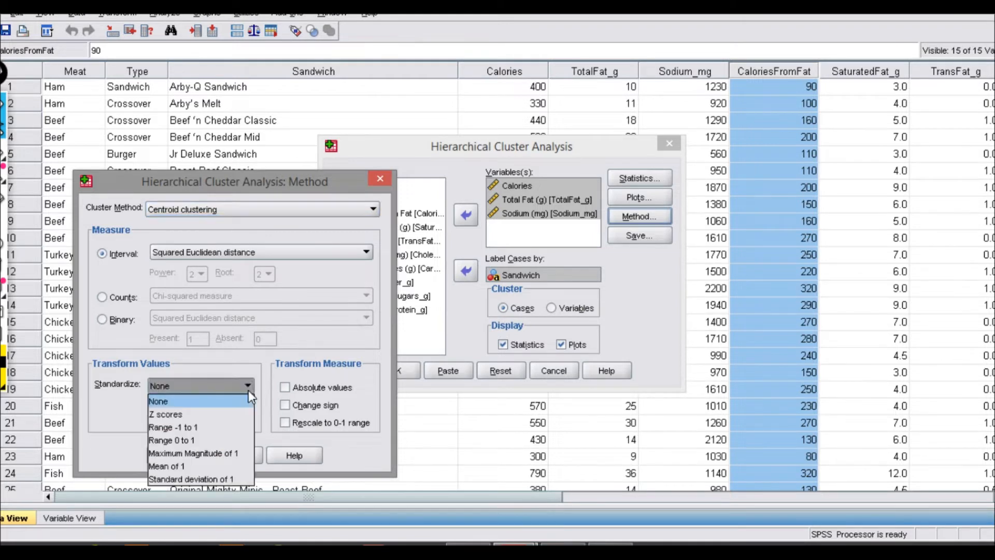
left_click(241, 431)
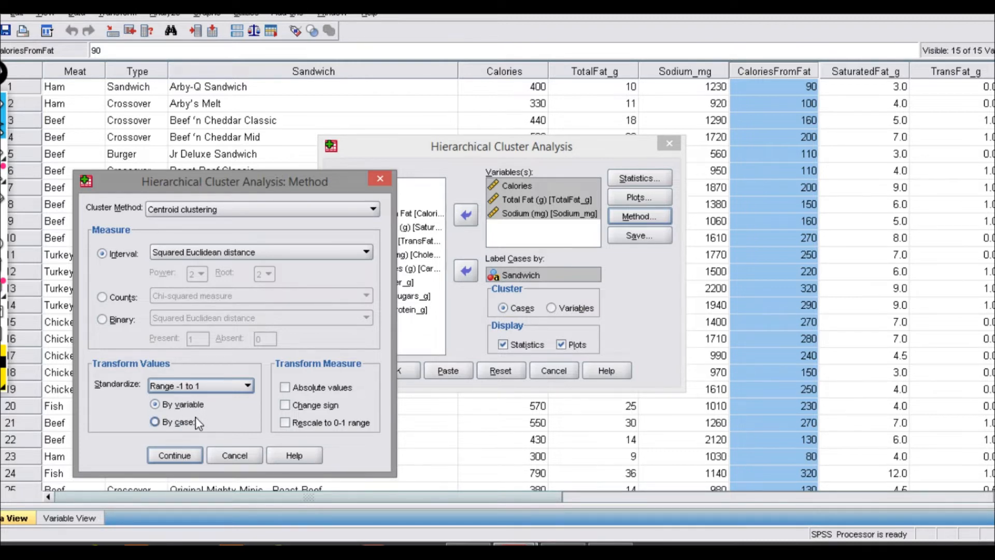
left_click(176, 456)
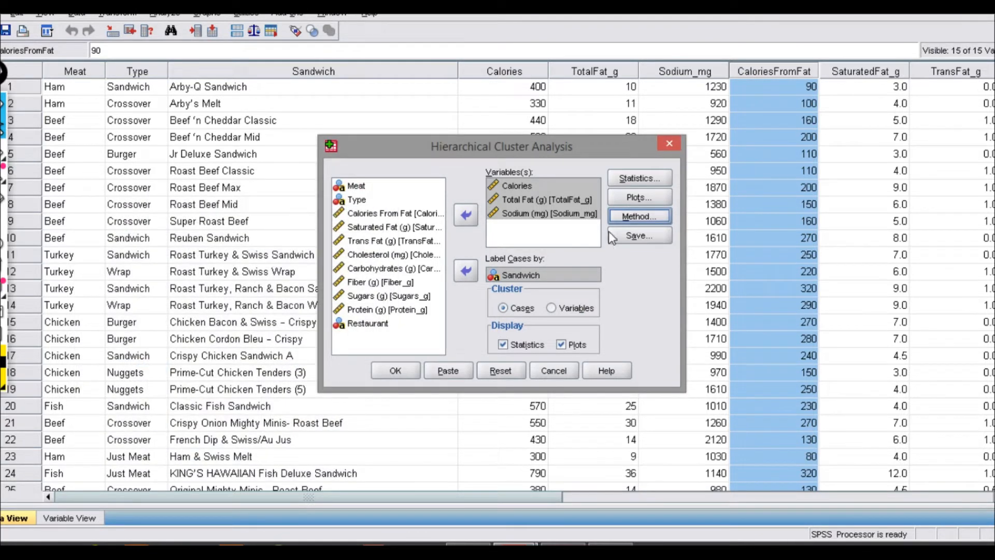
Save cluster membership for a single solution of 3 clusters, and run the hierarchical cluster analysis.
left_click(661, 236)
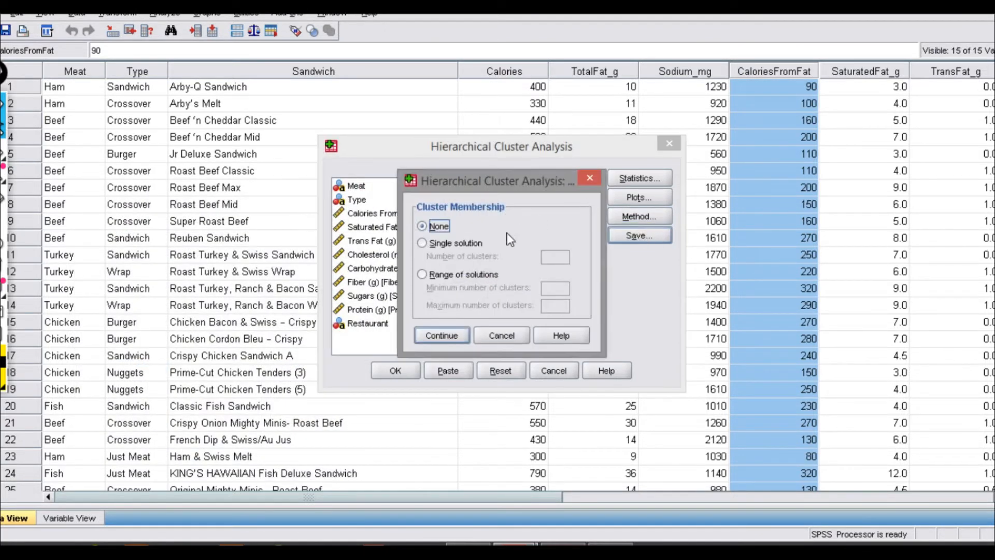
left_click(483, 244)
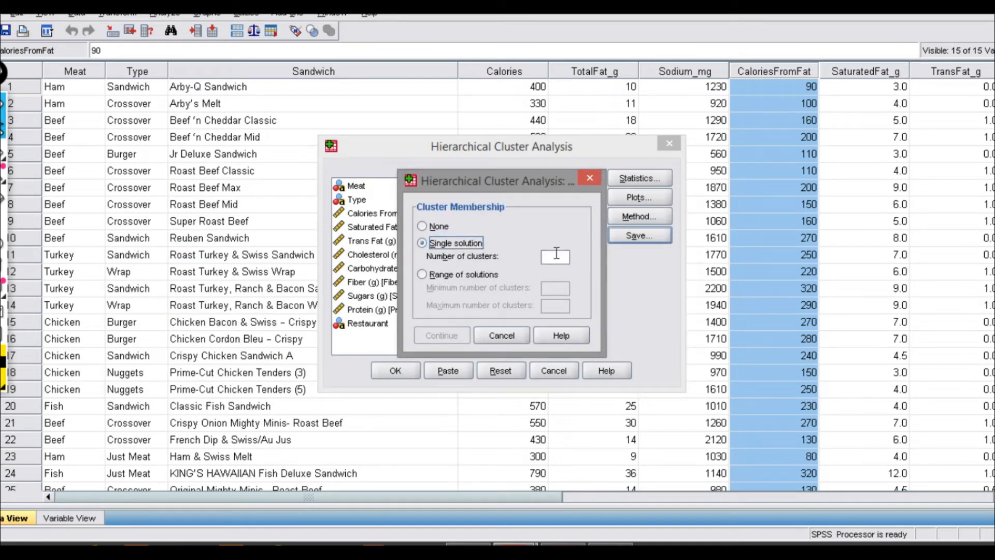
left_click(558, 256)
type("3")
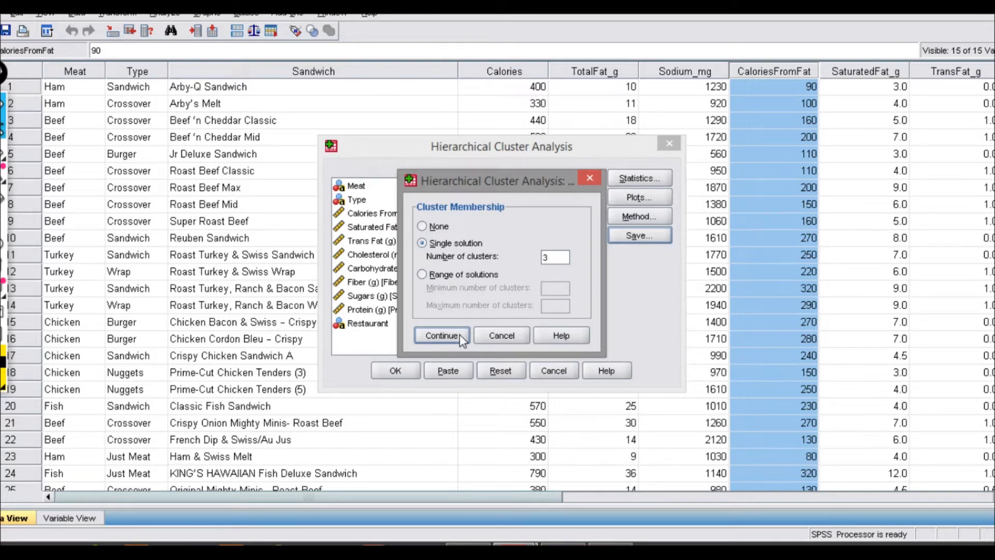
left_click(442, 336)
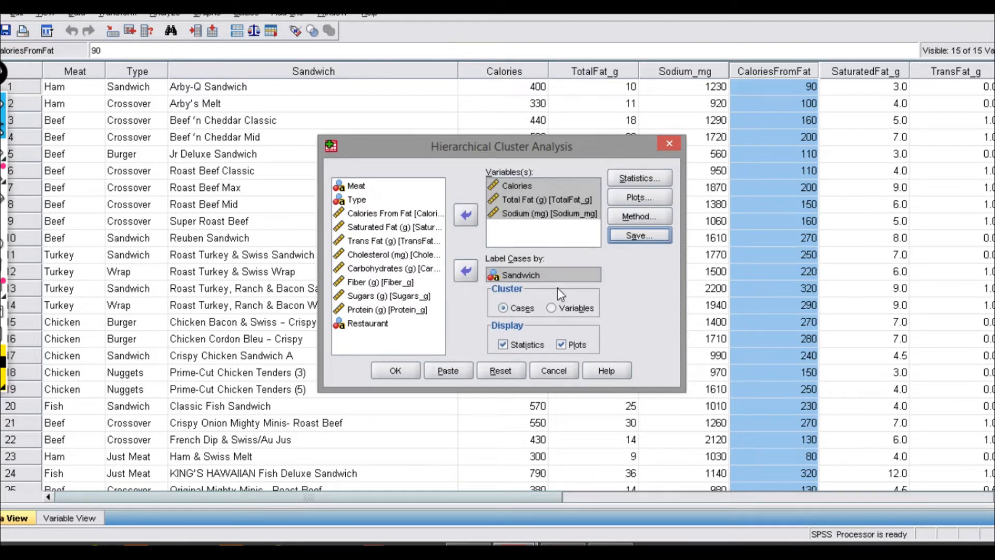
left_click(410, 369)
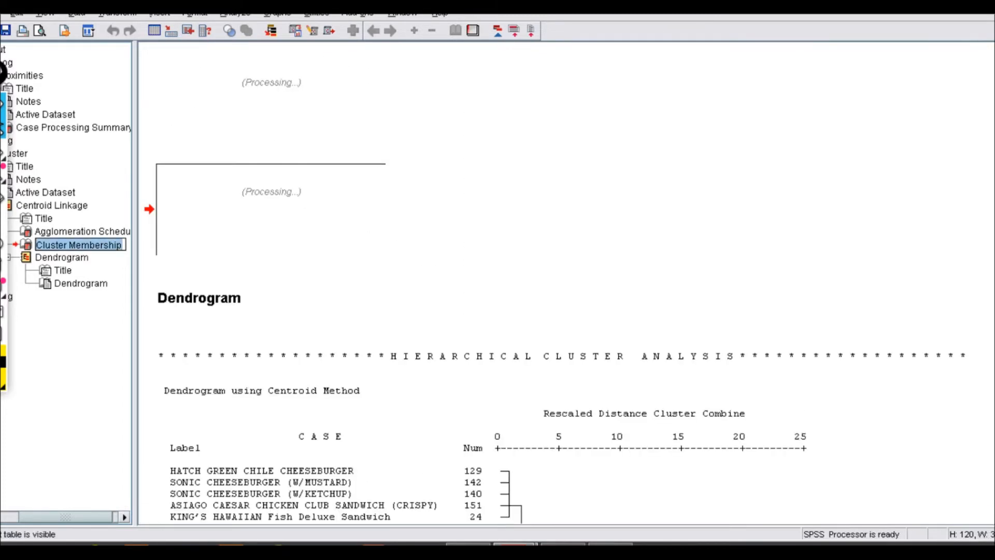
Examine the command log, the Case Processing Summary and the Agglomeration Schedule in the output.
scroll(565, 283, "up", 12)
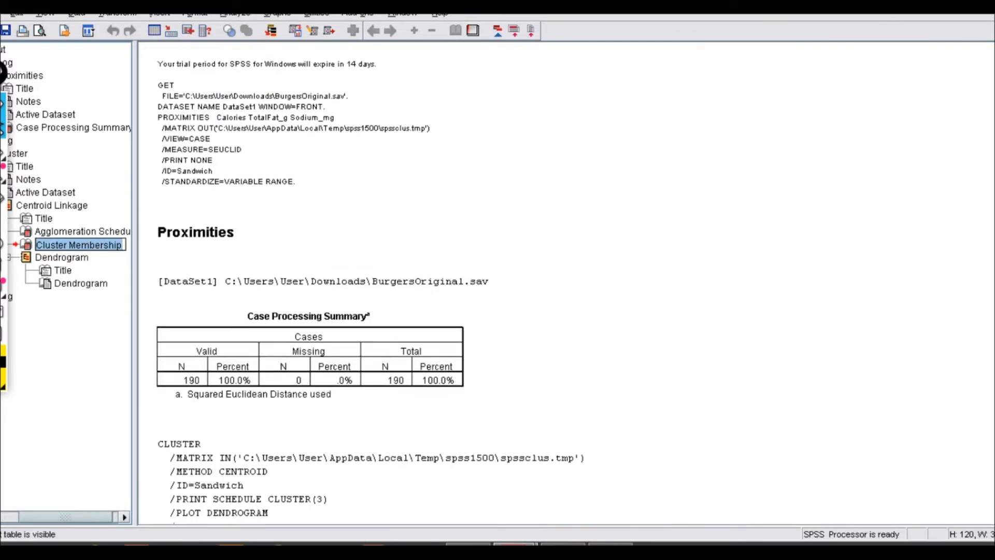
scroll(566, 283, "down", 3)
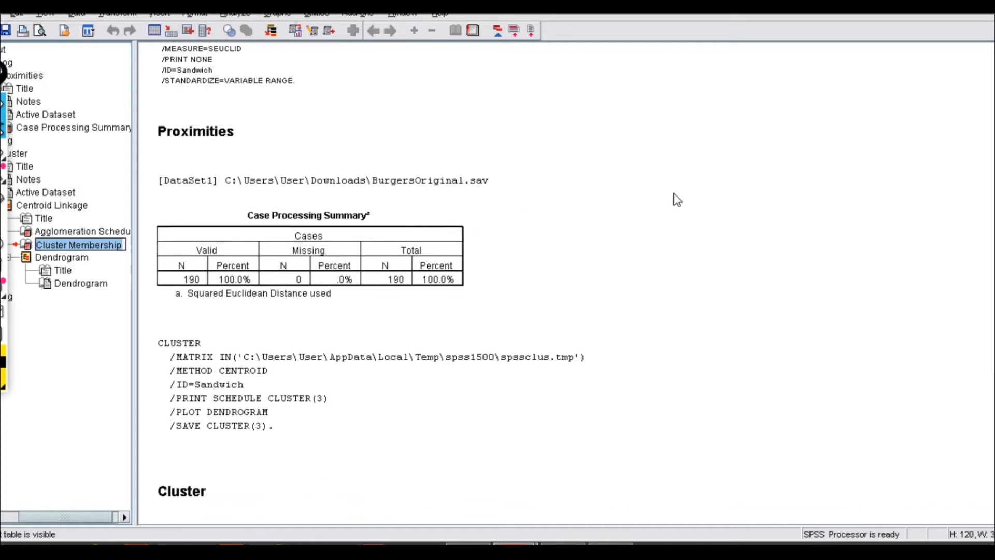
scroll(370, 282, "down", 13)
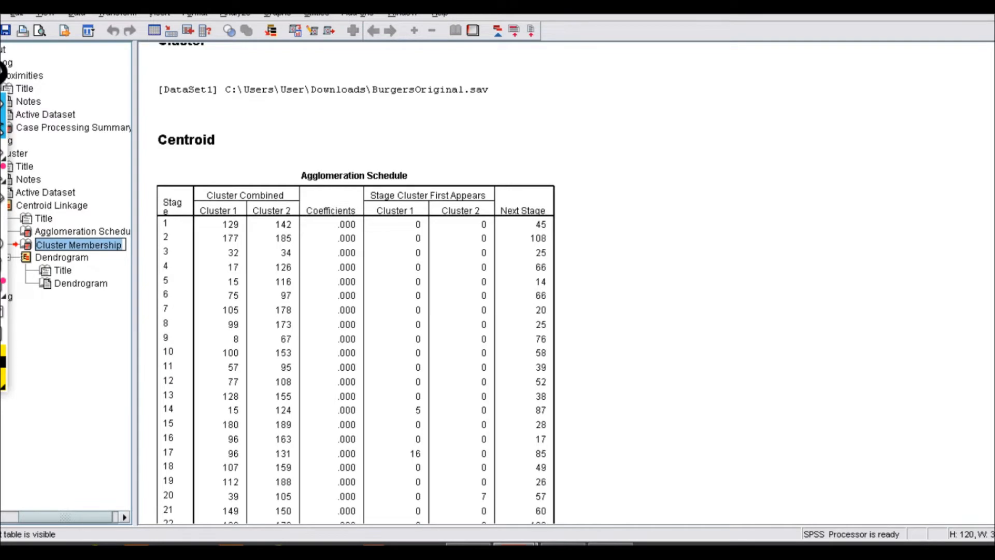
scroll(408, 258, "down", 5)
scroll(407, 258, "up", 8)
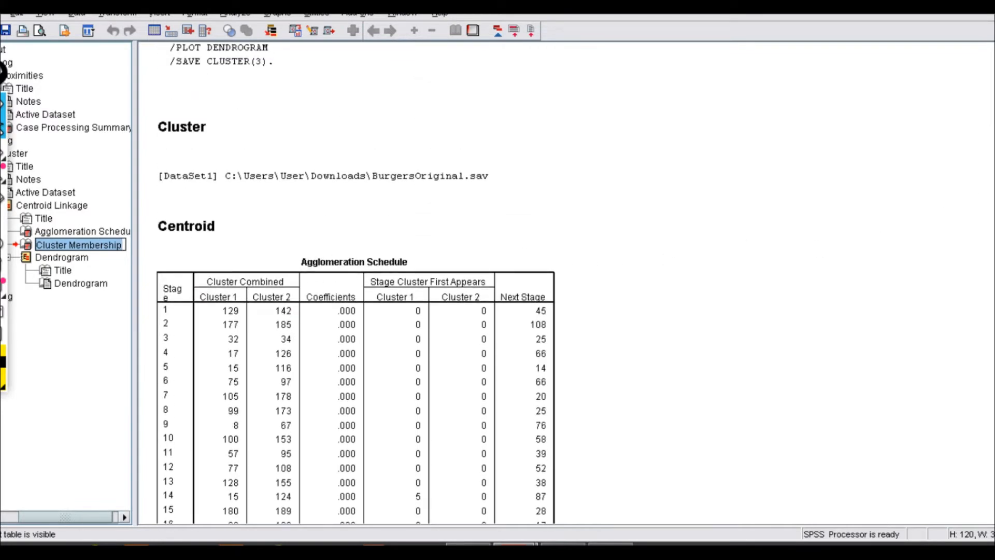
scroll(355, 283, "down", 20)
scroll(431, 264, "down", 20)
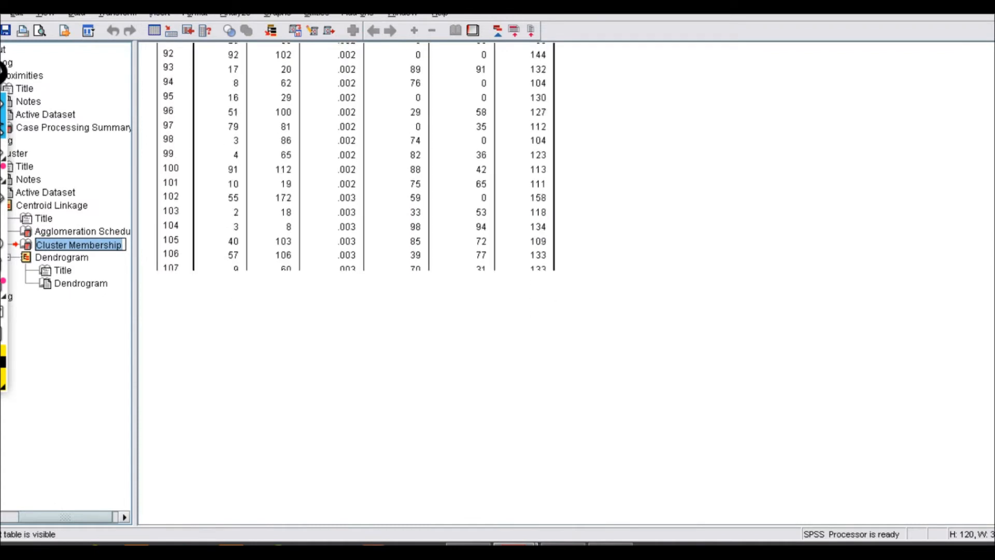
Examine the Cluster Membership table to see which of the 3 clusters each sandwich is assigned to.
left_click(61, 258)
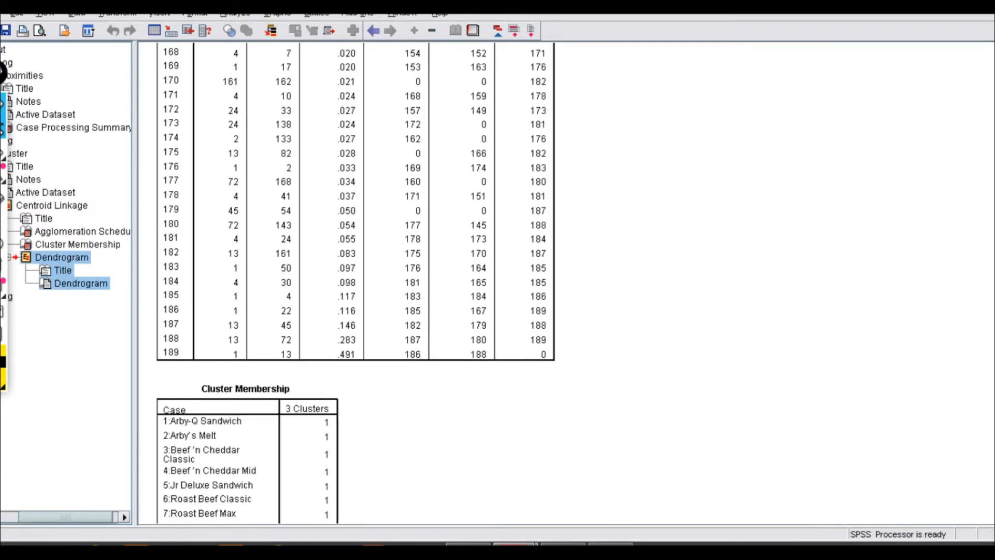
scroll(689, 269, "down", 6)
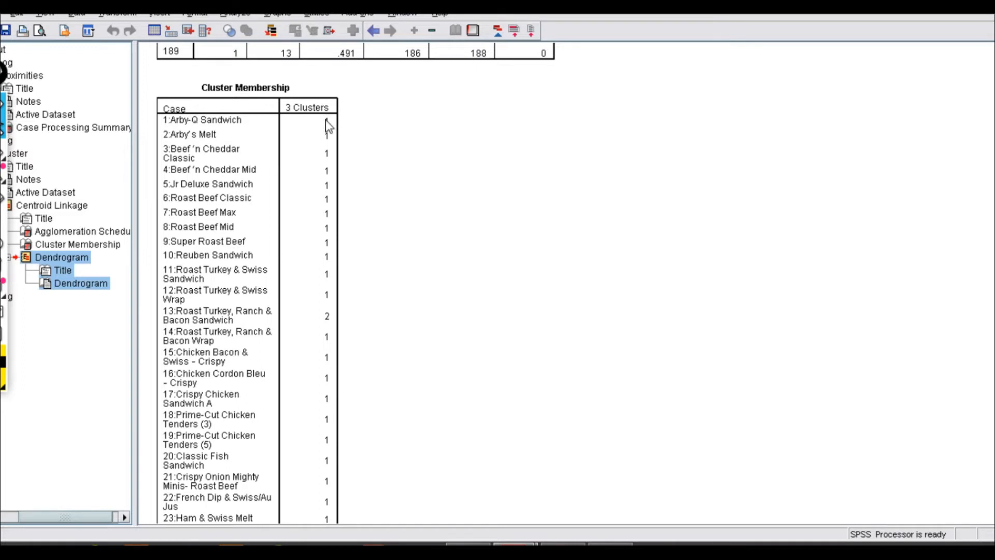
scroll(305, 156, "down", 10)
scroll(305, 162, "up", 12)
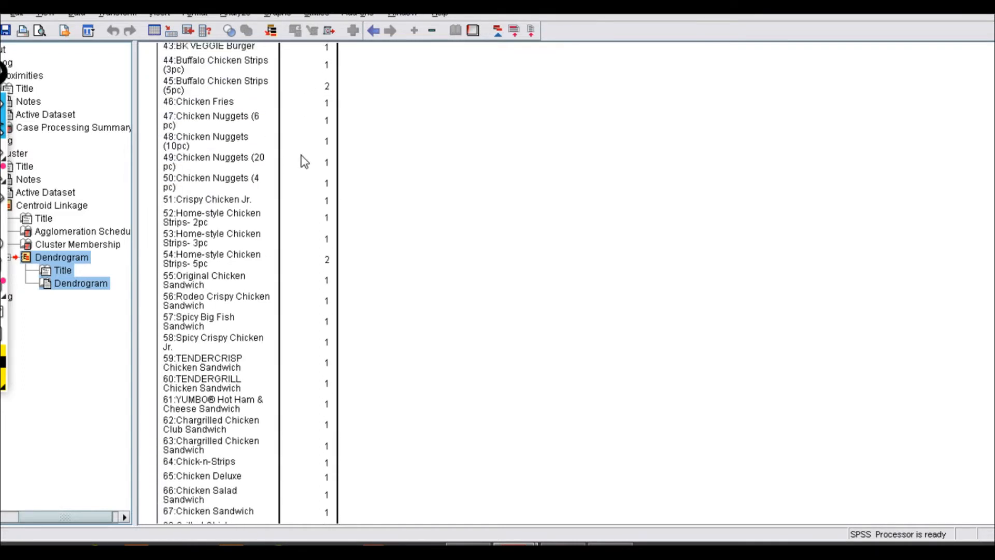
scroll(303, 162, "up", 15)
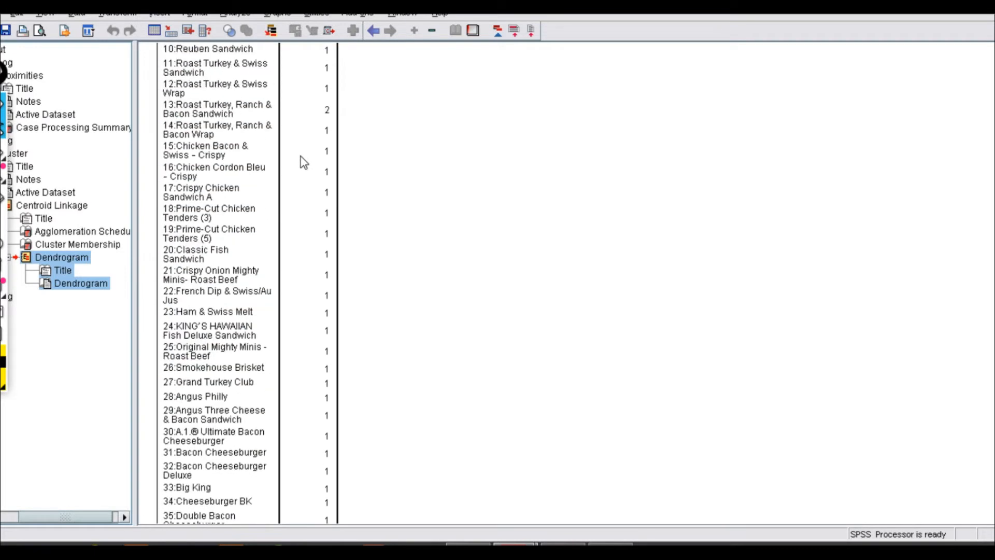
scroll(303, 161, "up", 3)
scroll(240, 250, "down", 14)
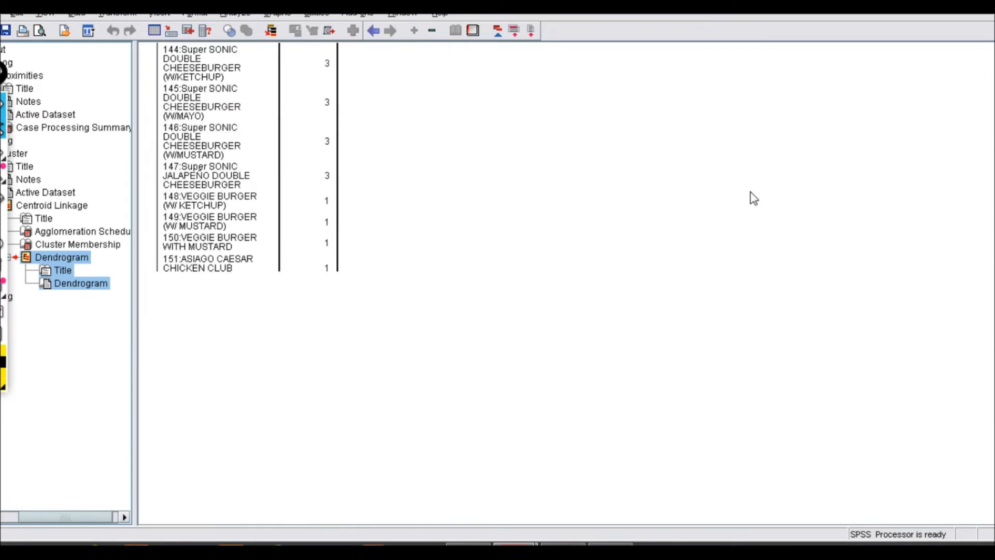
Examine the centroid-method dendrogram from its first to its last cases to see how the clusters combine.
scroll(754, 198, "down", 5)
scroll(565, 283, "down", 10)
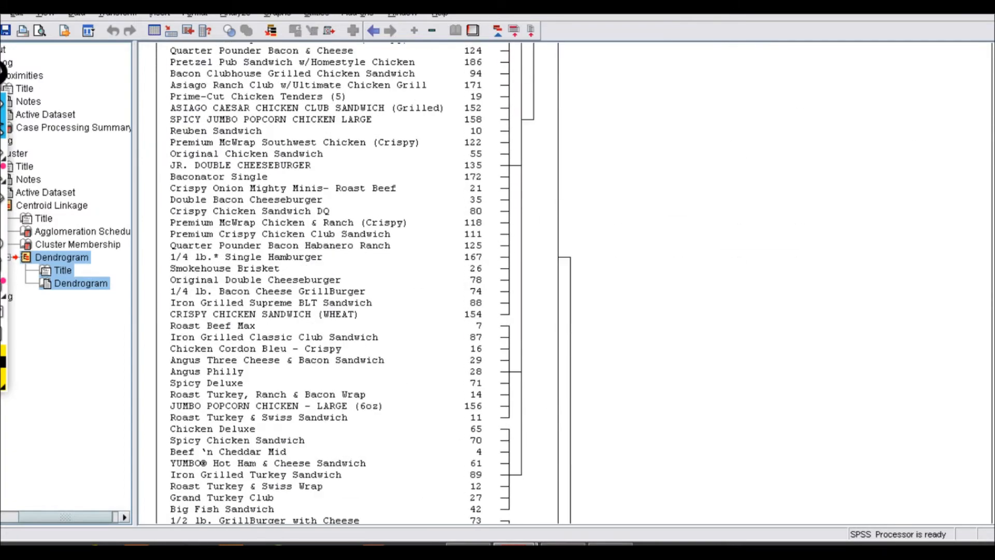
scroll(599, 200, "up", 10)
scroll(599, 200, "down", 3)
scroll(558, 214, "down", 20)
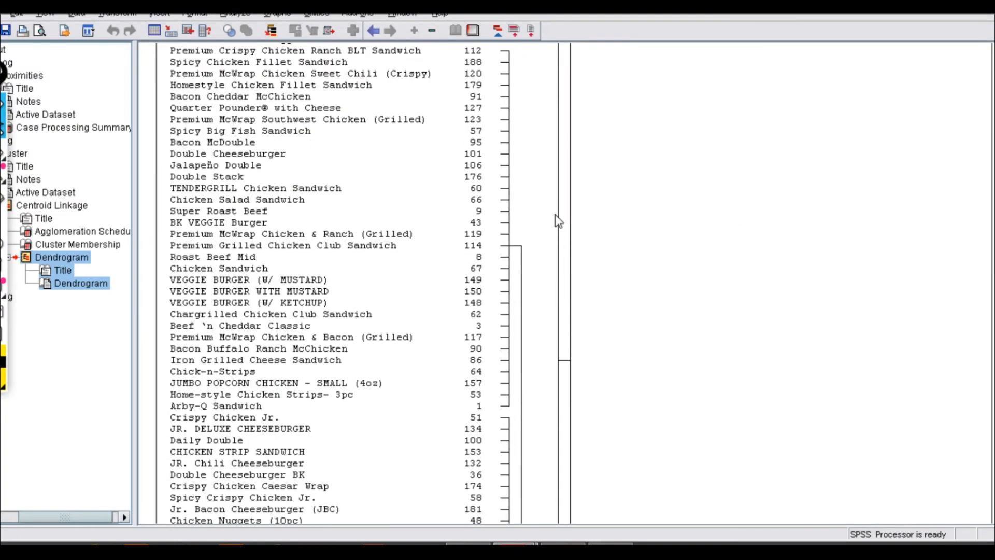
scroll(557, 214, "down", 20)
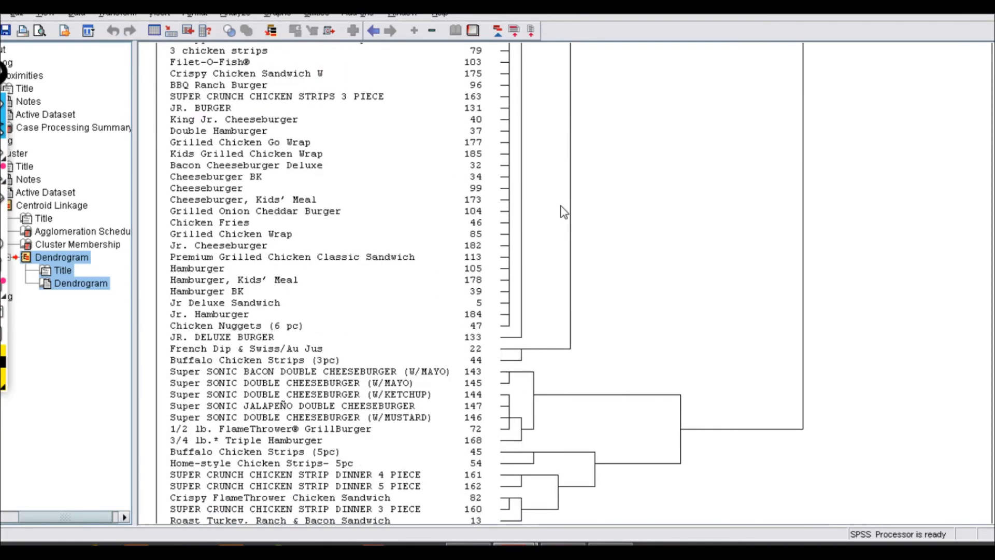
scroll(550, 213, "up", 20)
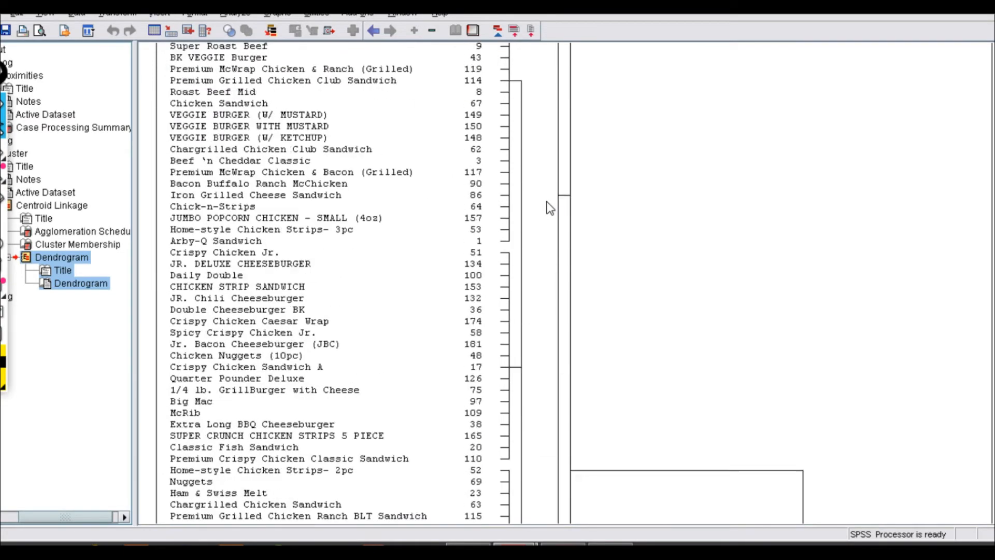
scroll(551, 209, "up", 20)
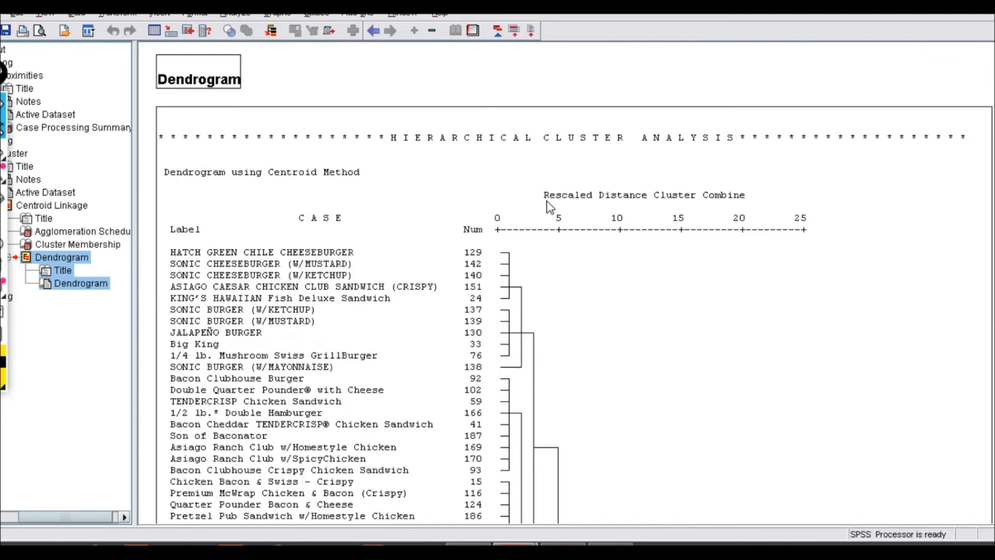
scroll(549, 207, "down", 3)
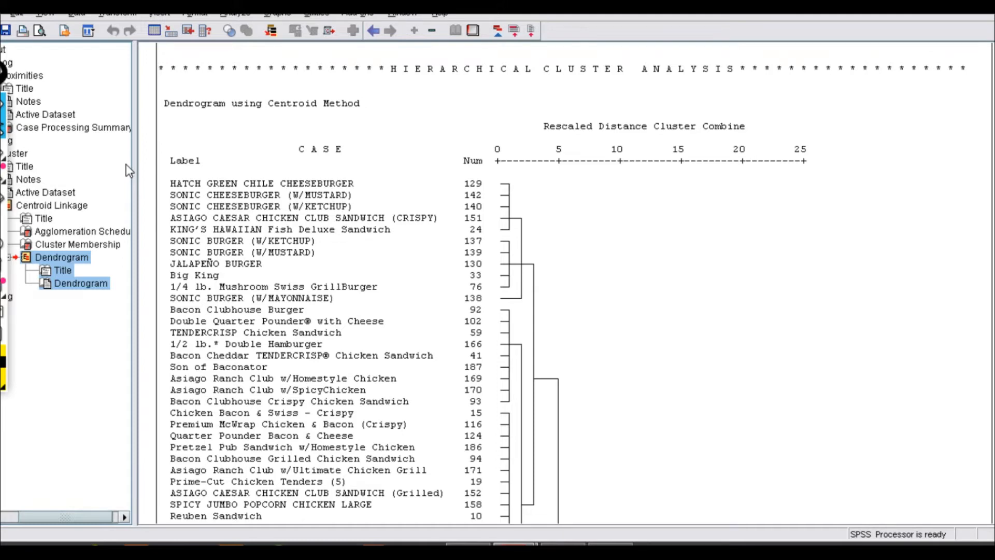
Delete all items from the output document.
key("ctrl+a")
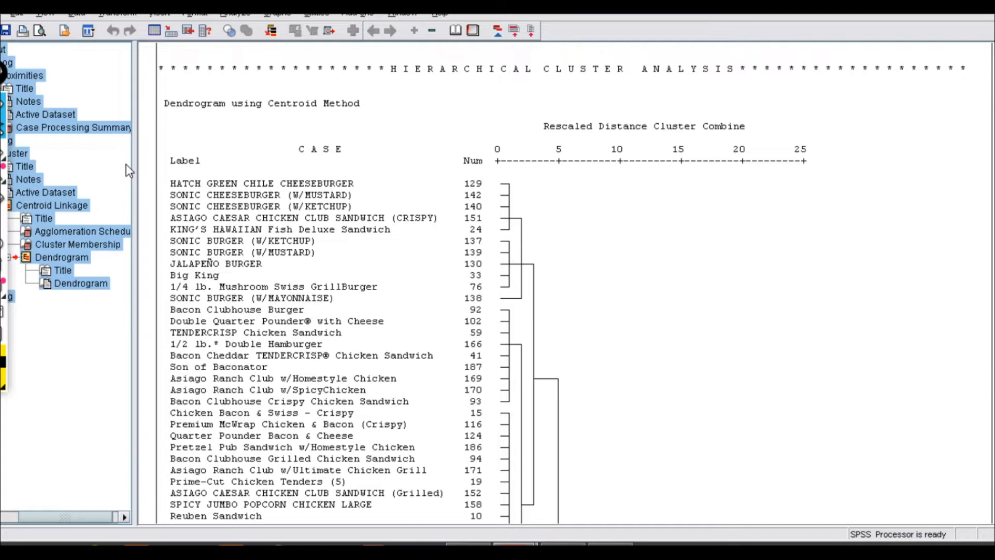
key("Delete")
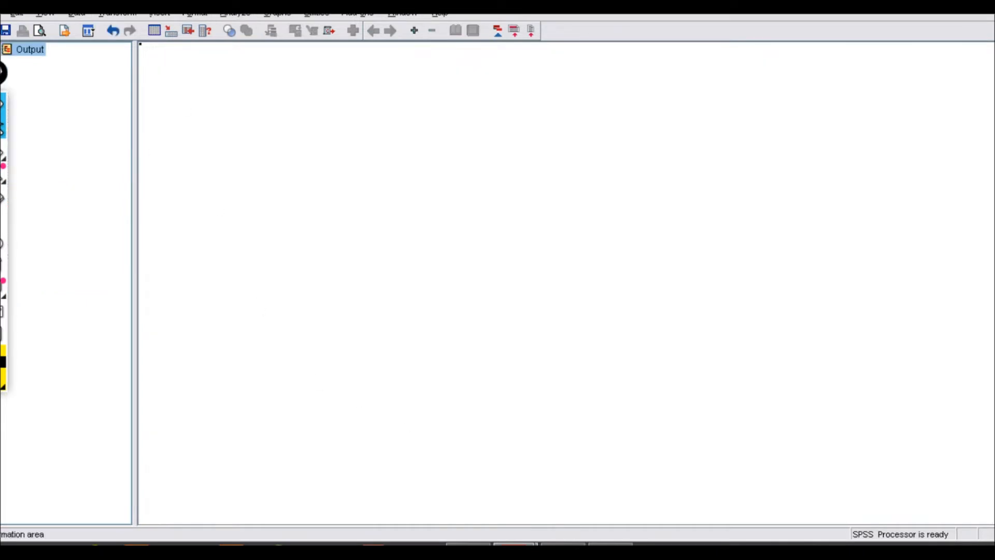
In the data editor, split the file to organize output by groups based on Restaurant, sorting the file by the grouping variable.
mouse_move(514, 544)
left_click(562, 485)
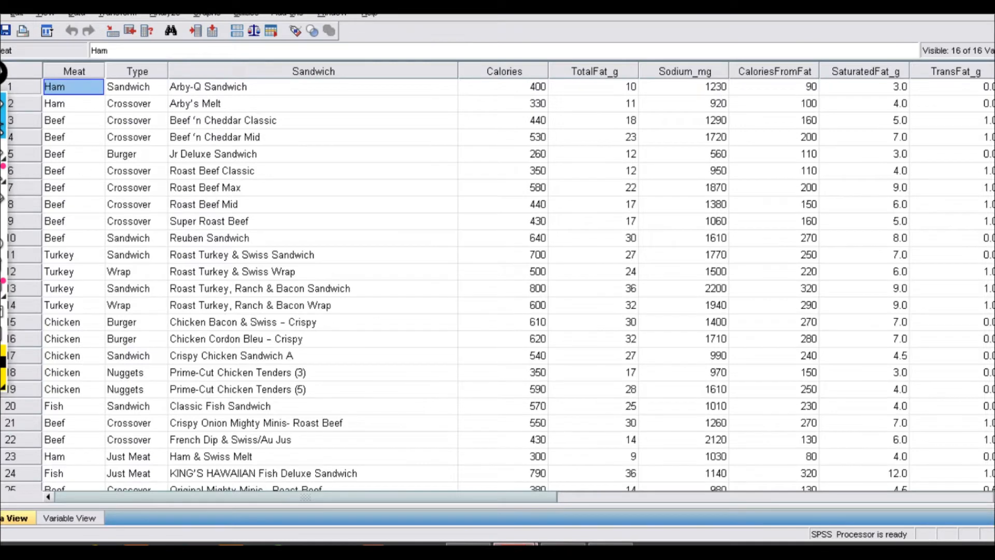
left_click(77, 13)
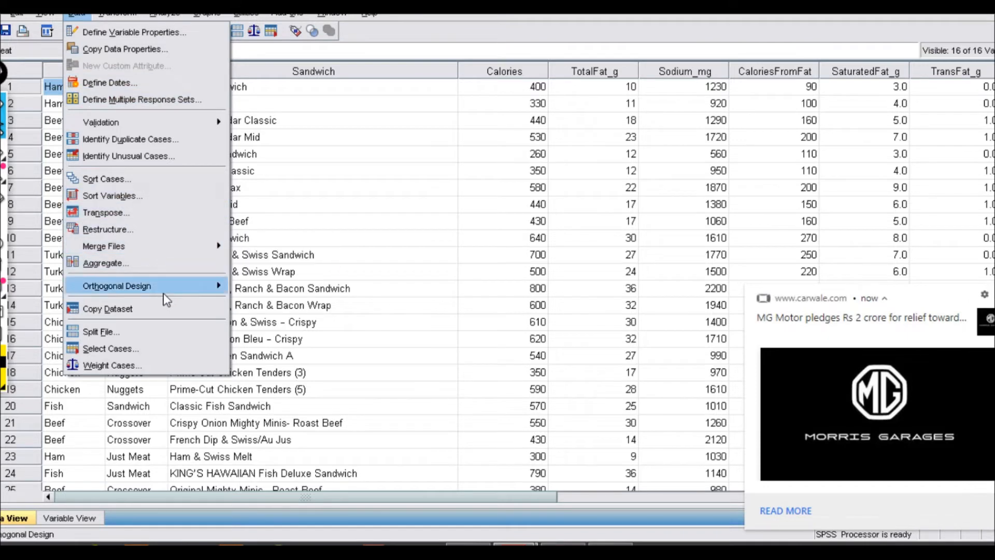
mouse_move(161, 290)
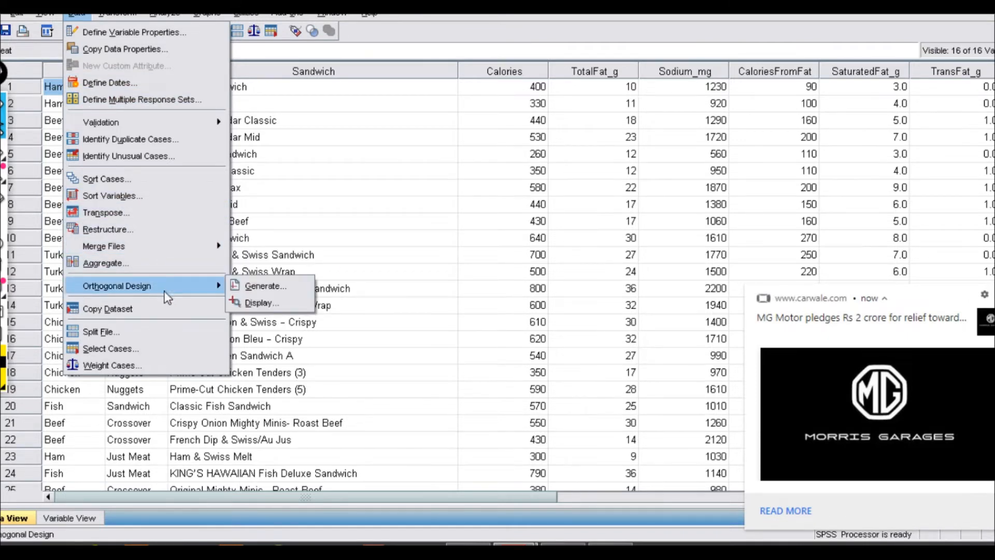
mouse_move(161, 247)
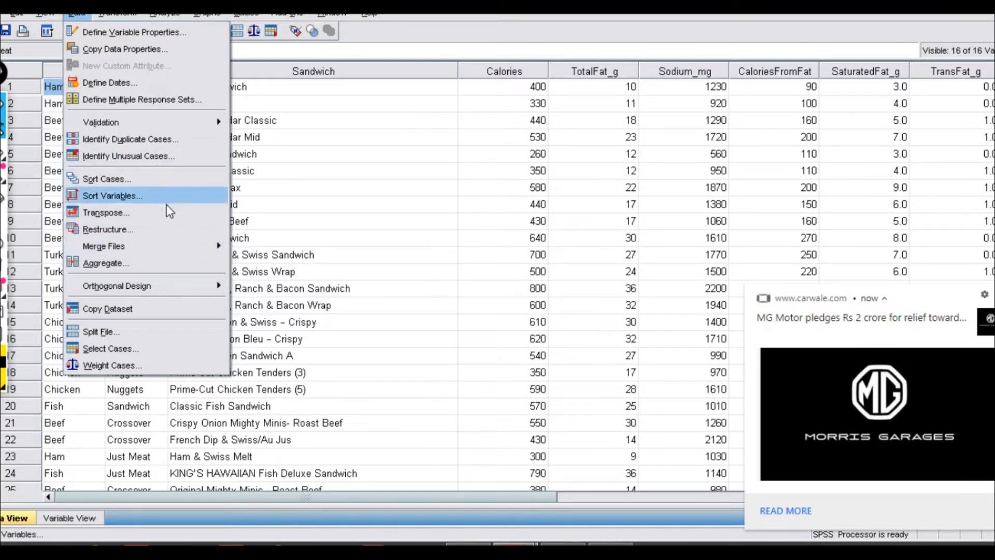
left_click(182, 334)
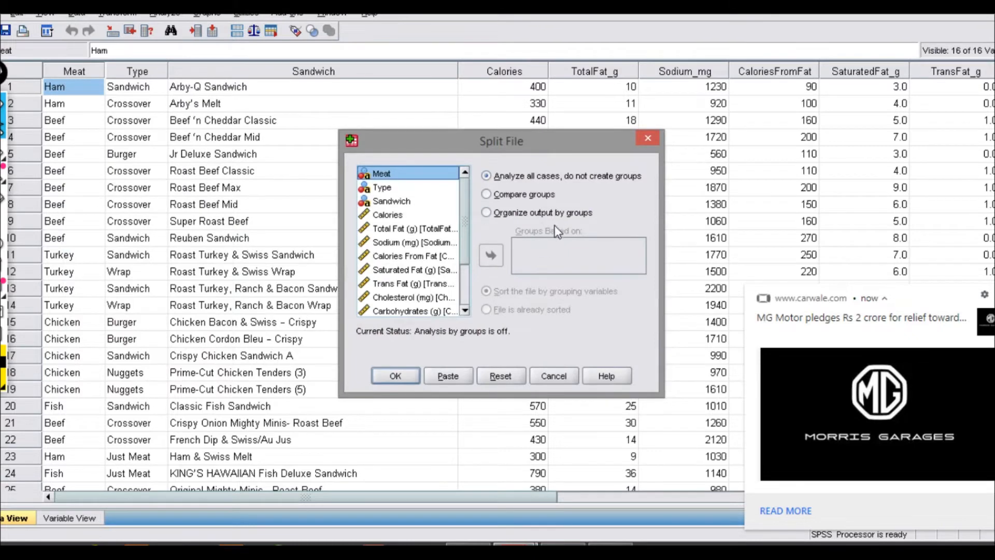
left_click(521, 212)
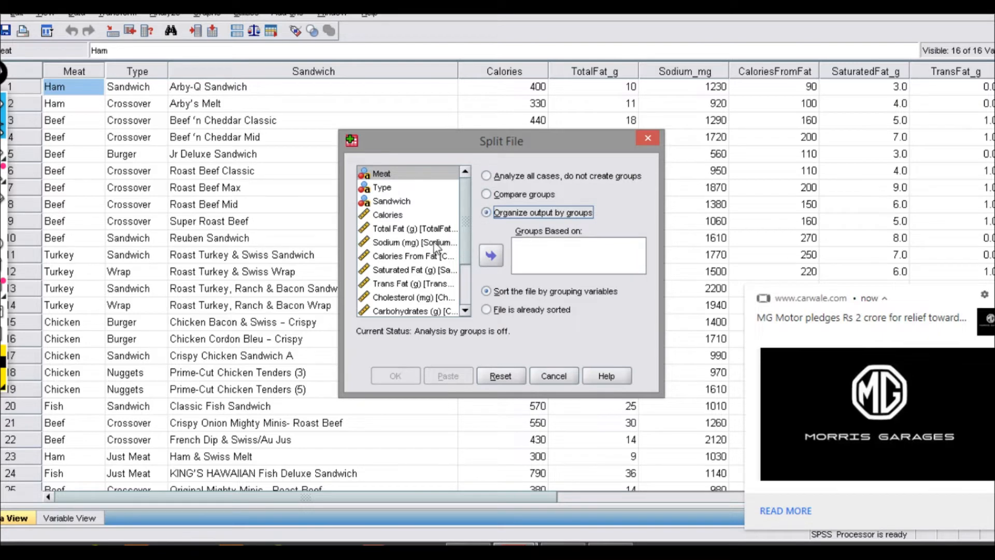
scroll(465, 241, "down", 2)
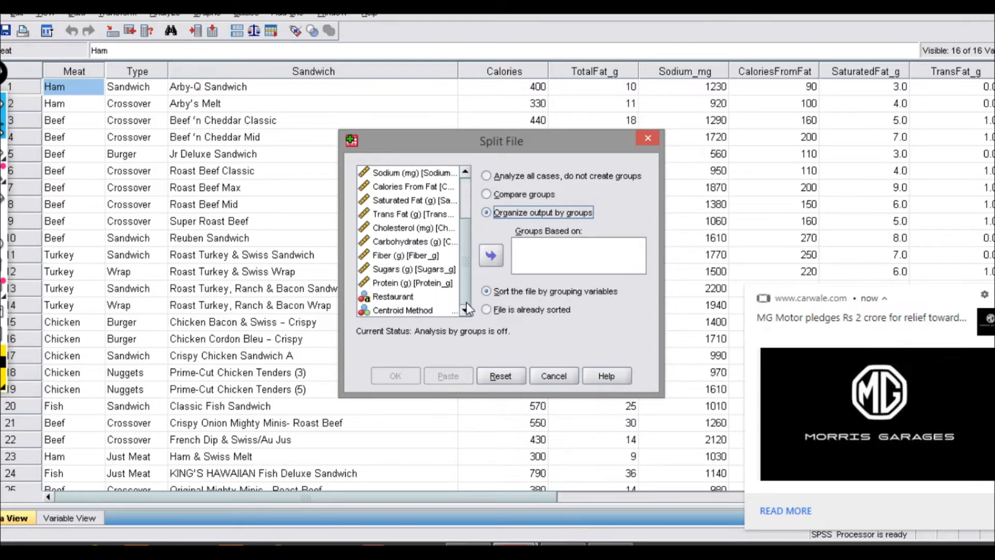
left_click(389, 296)
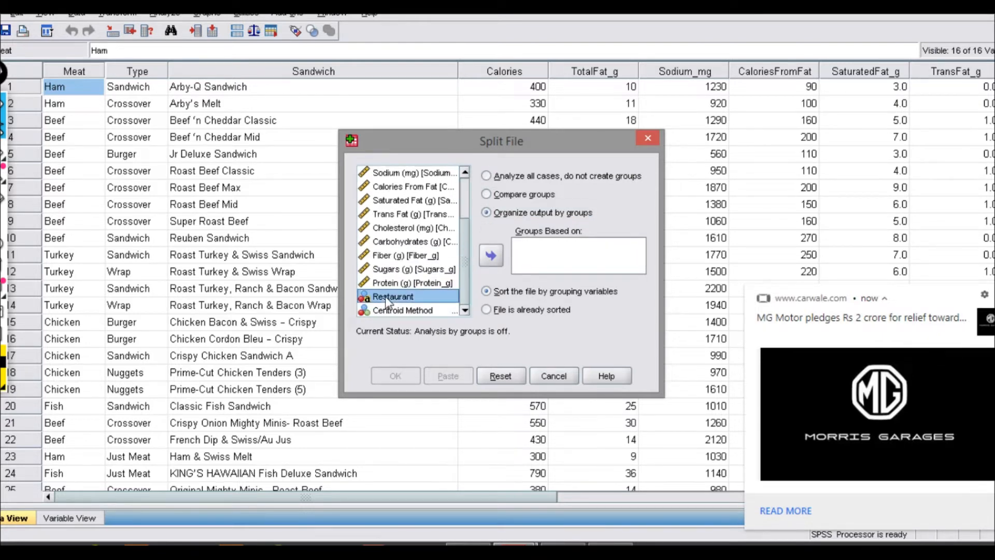
left_click(491, 255)
left_click(397, 379)
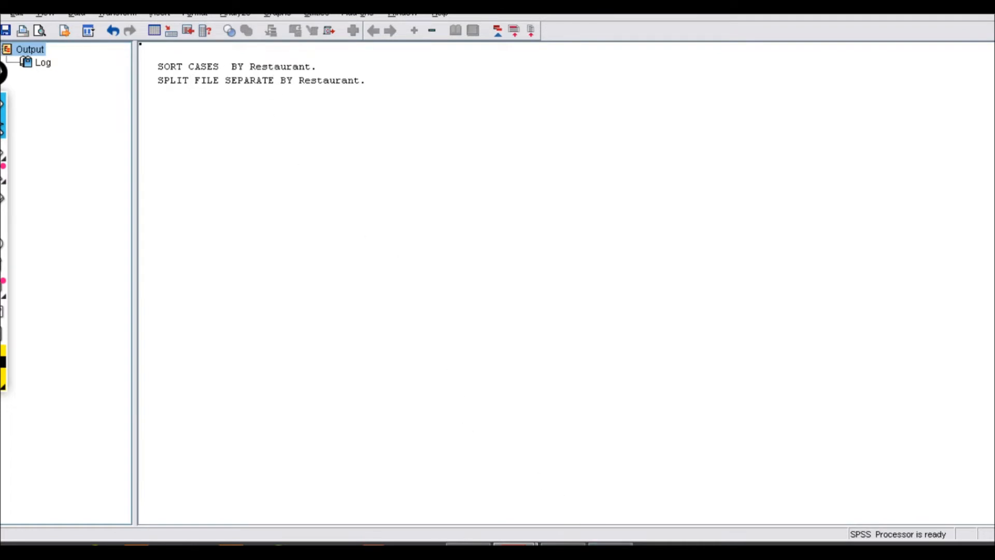
Examine the Restaurant and CLU3_1 columns in the data to see how cases are grouped by restaurant.
mouse_move(515, 544)
left_click(596, 482)
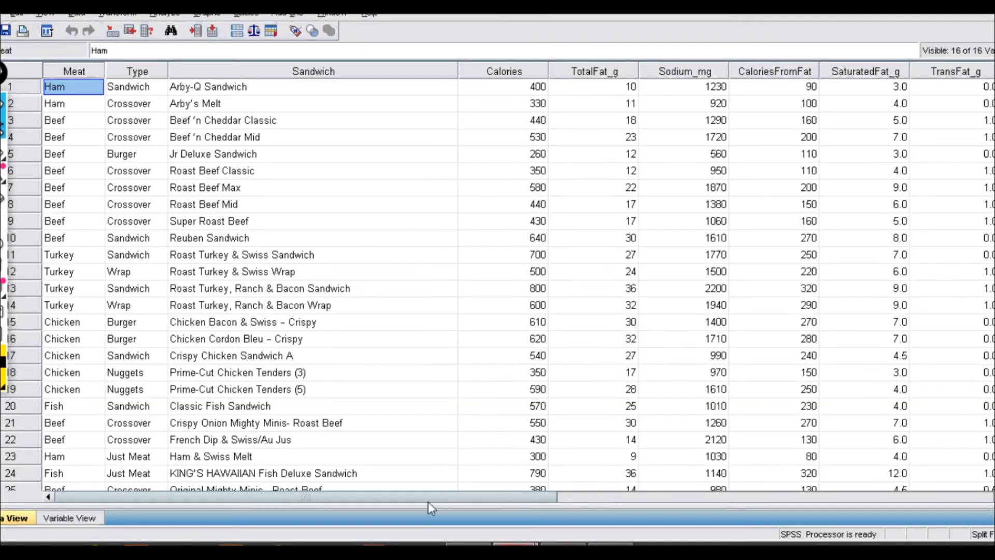
left_click_drag(523, 499, 984, 474)
scroll(669, 85, "down", 4)
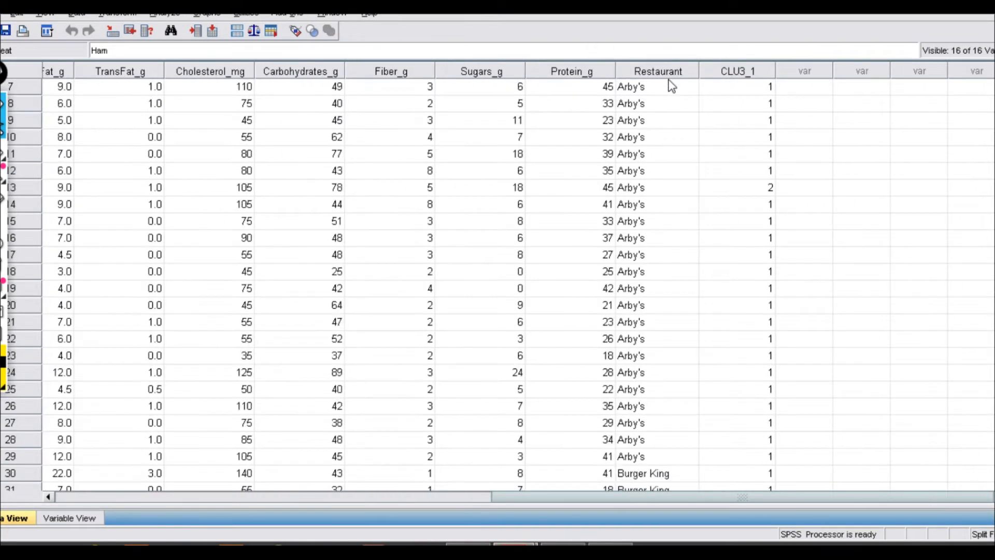
scroll(654, 136, "down", 1)
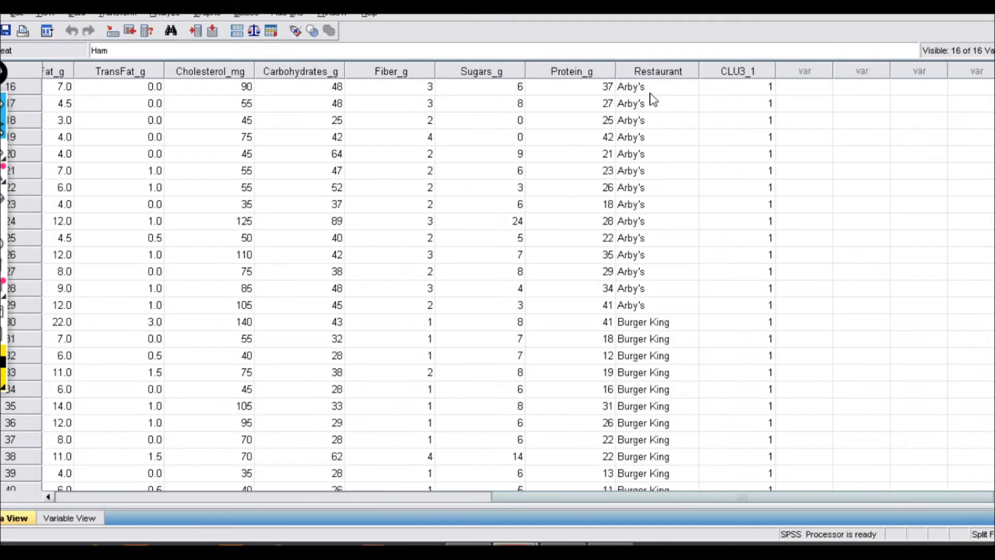
scroll(645, 156, "down", 15)
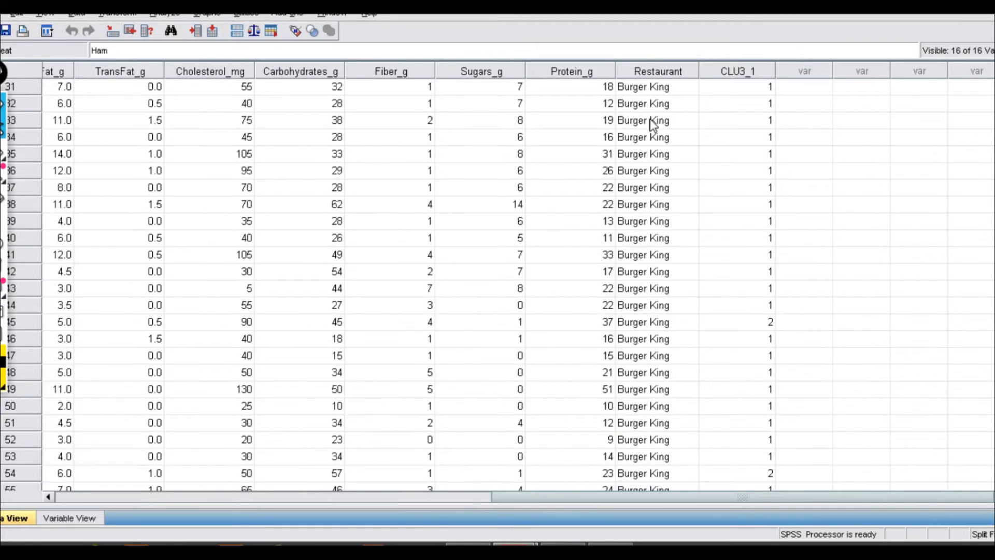
scroll(651, 131, "up", 13)
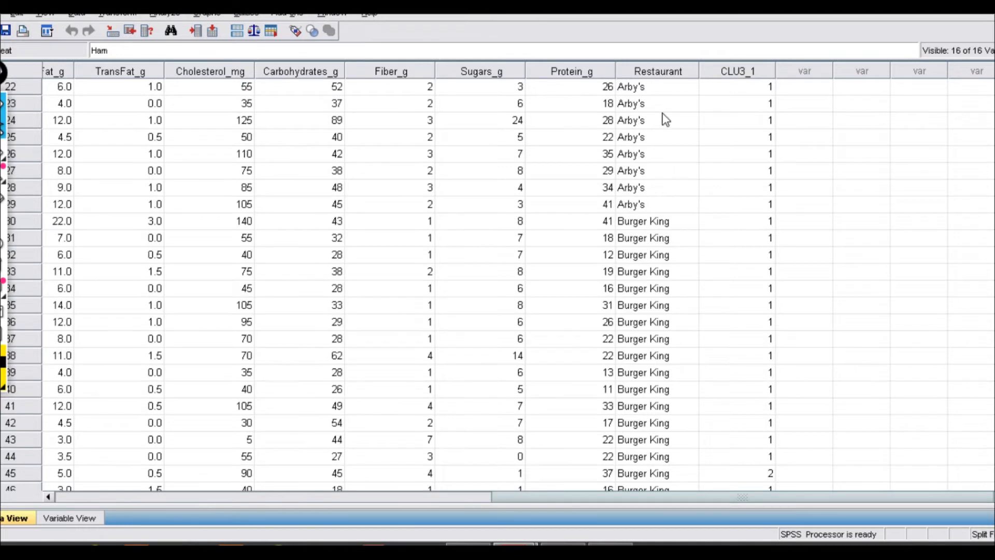
scroll(664, 127, "down", 4)
scroll(668, 137, "down", 9)
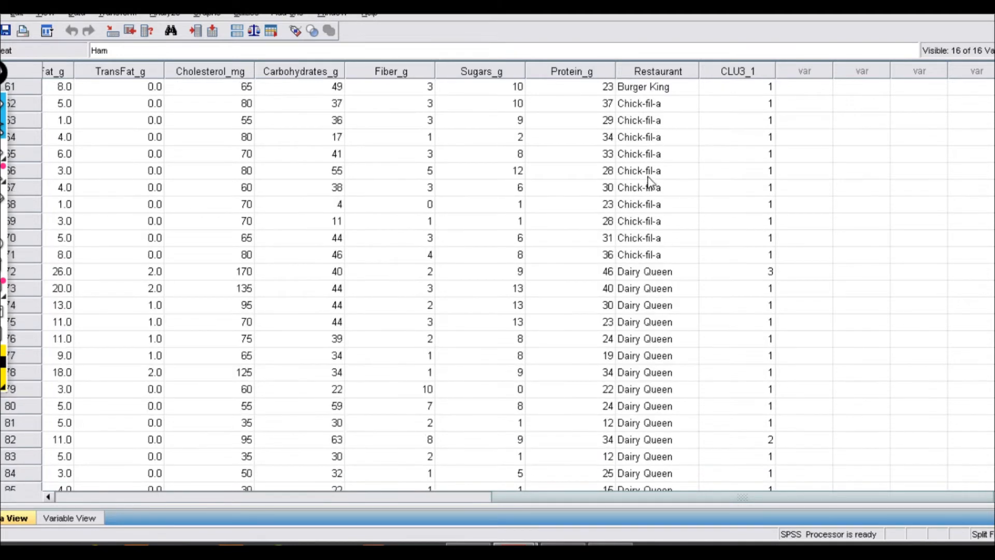
scroll(654, 152, "up", 2)
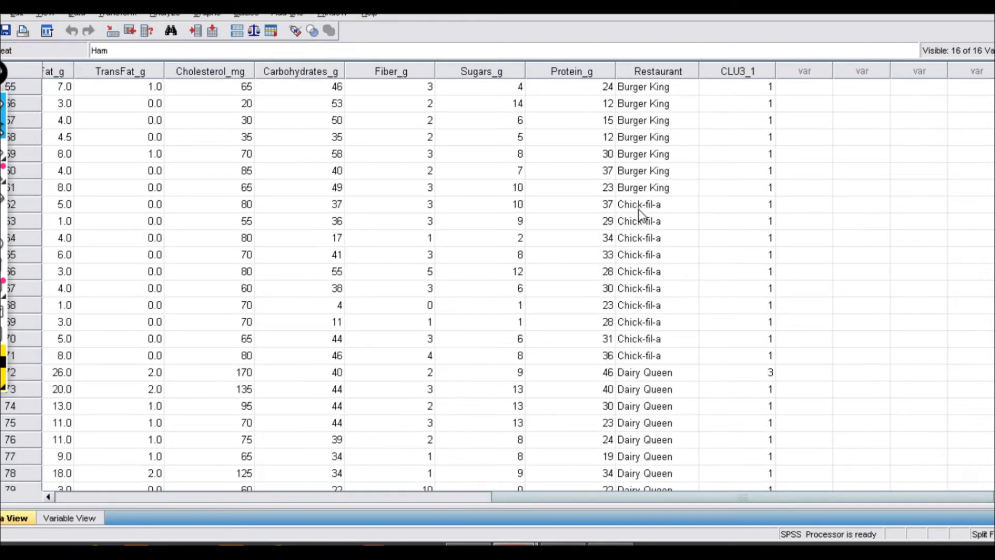
scroll(658, 210, "down", 8)
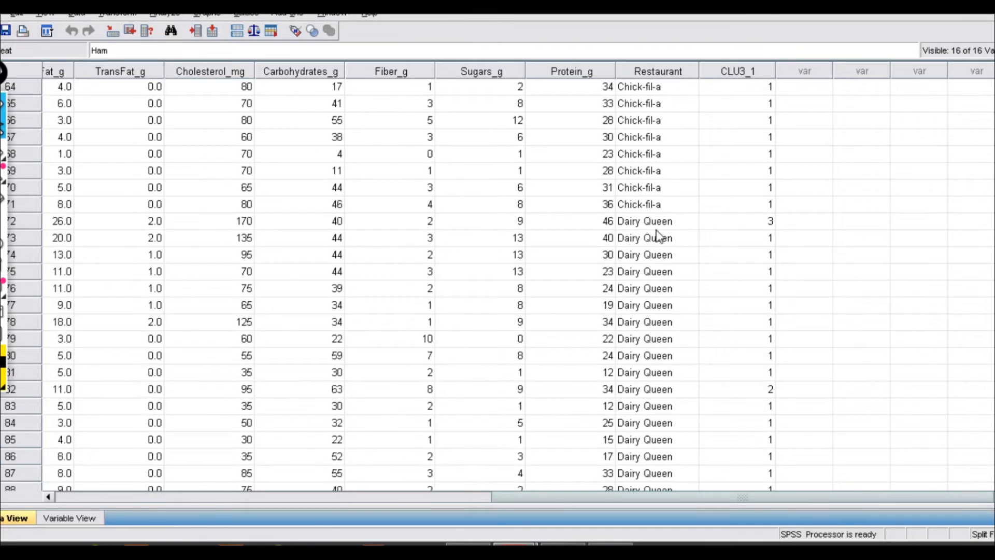
scroll(652, 209, "down", 1)
scroll(654, 205, "up", 20)
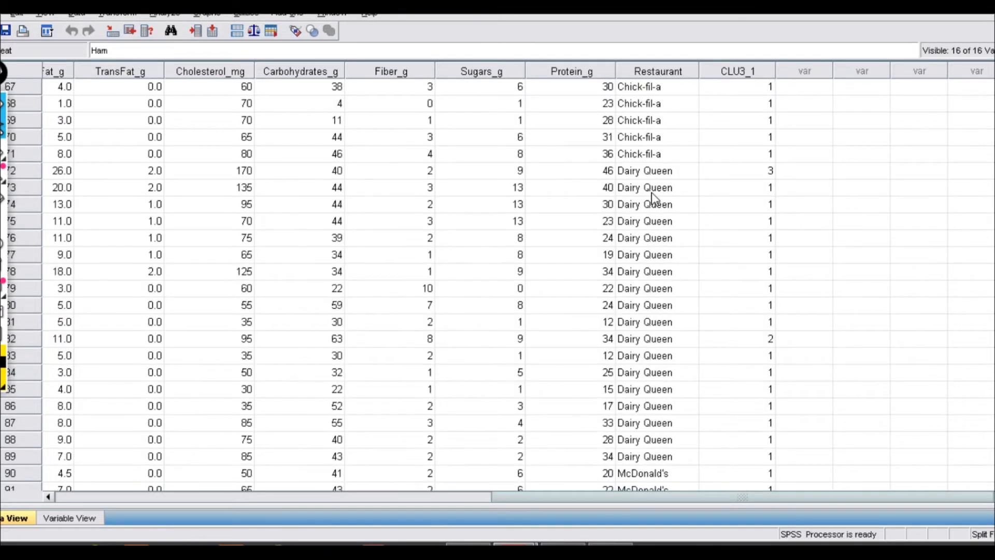
scroll(655, 199, "up", 5)
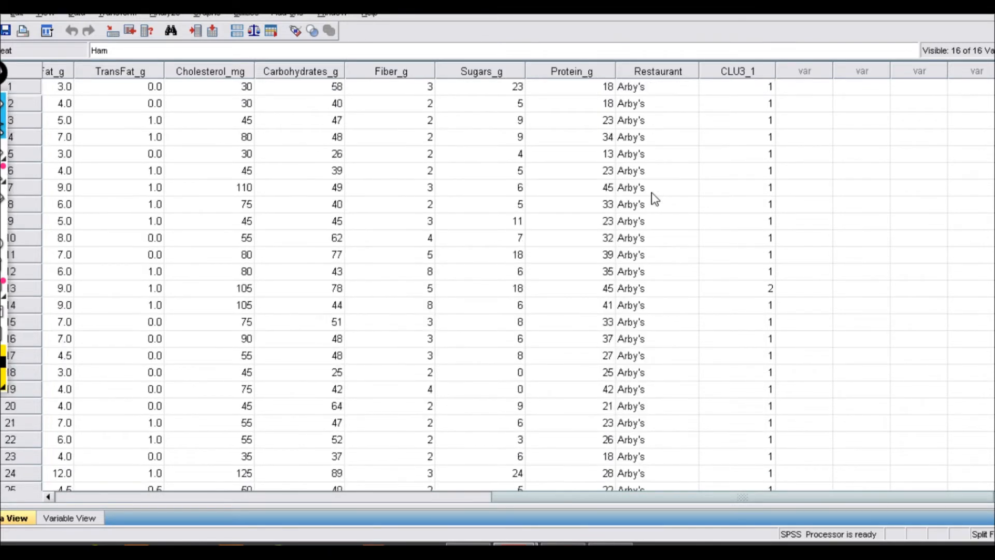
Delete the saved cluster membership variable CLU3_1 from the dataset.
left_click(726, 73)
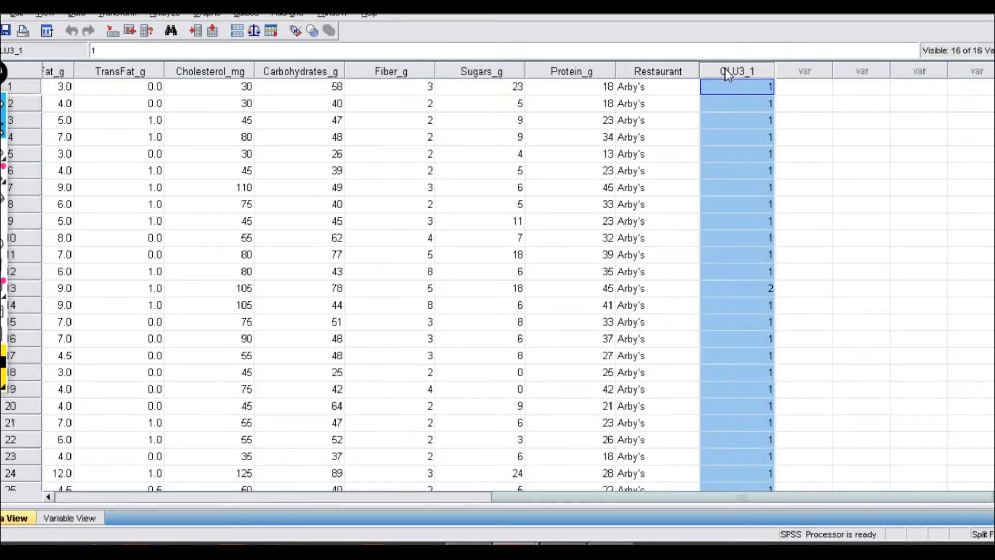
key("Delete")
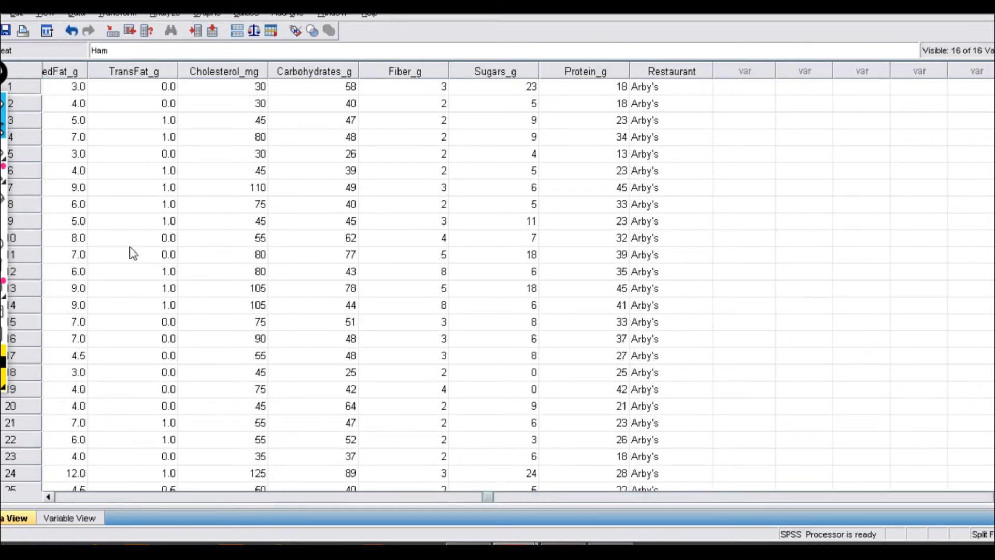
Run the Hierarchical Cluster analysis on the split data with cluster membership for a range of solutions from 2 to 4 clusters.
left_click(177, 12)
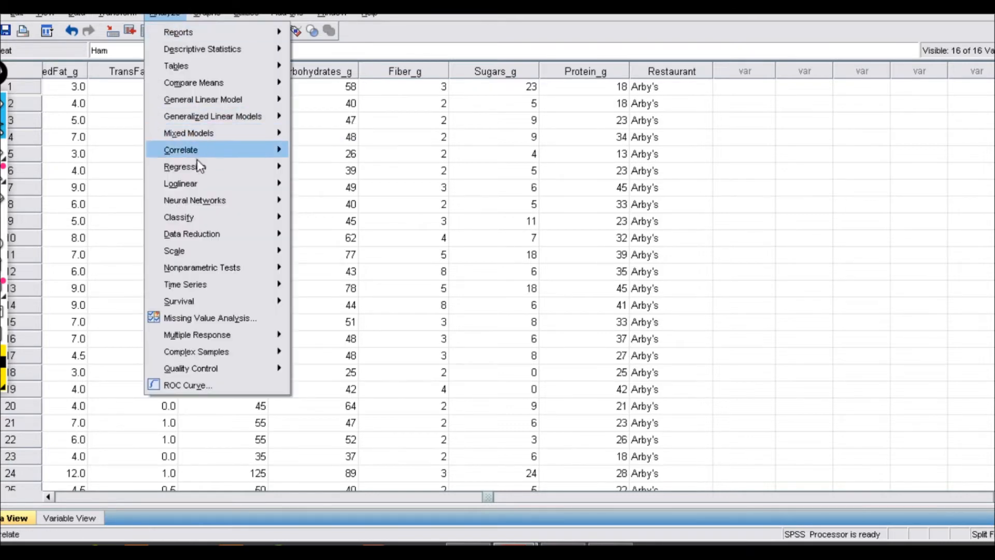
mouse_move(206, 150)
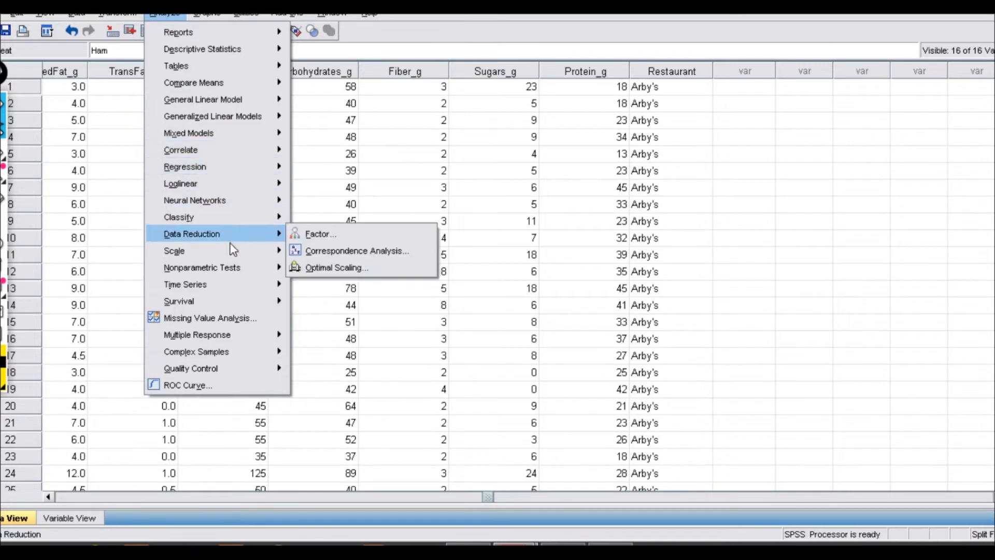
mouse_move(232, 252)
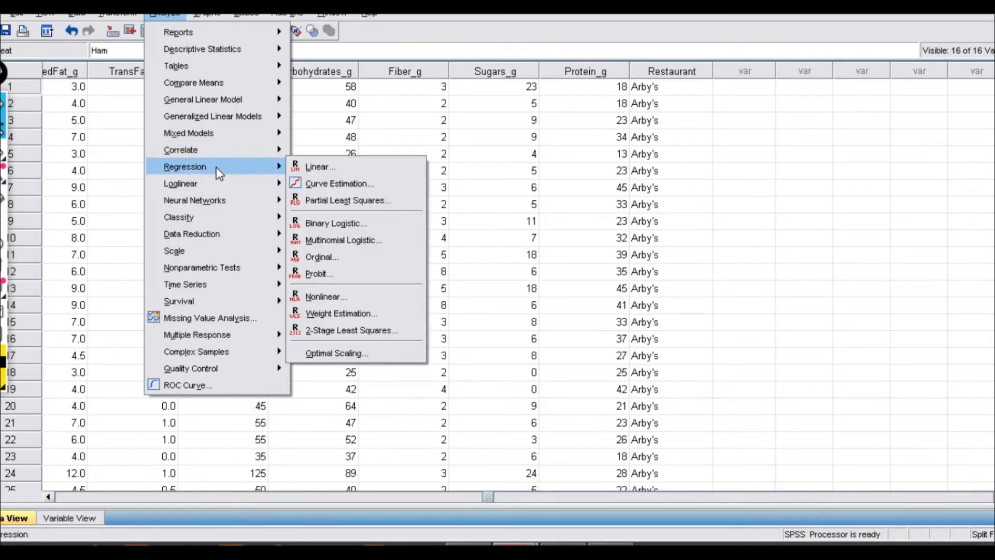
mouse_move(241, 224)
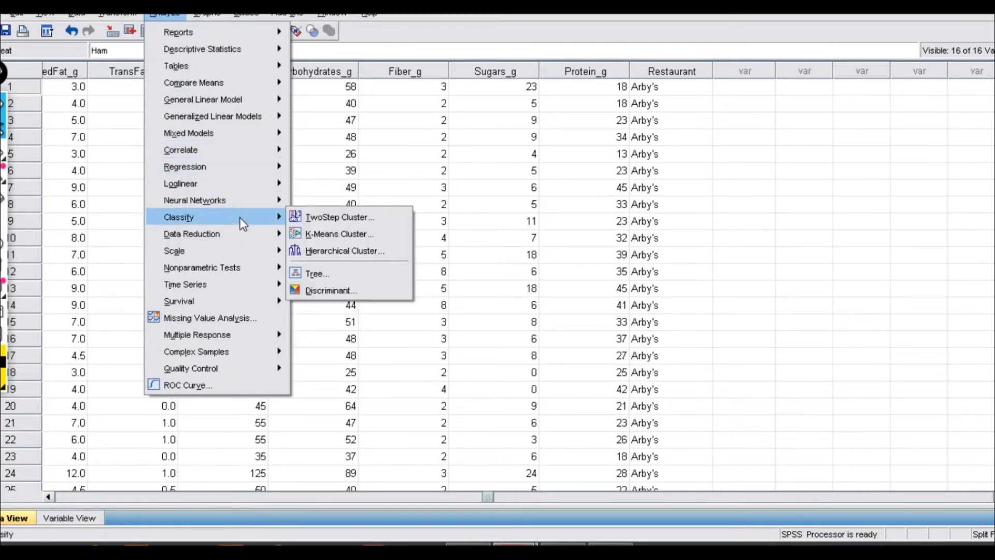
left_click(372, 250)
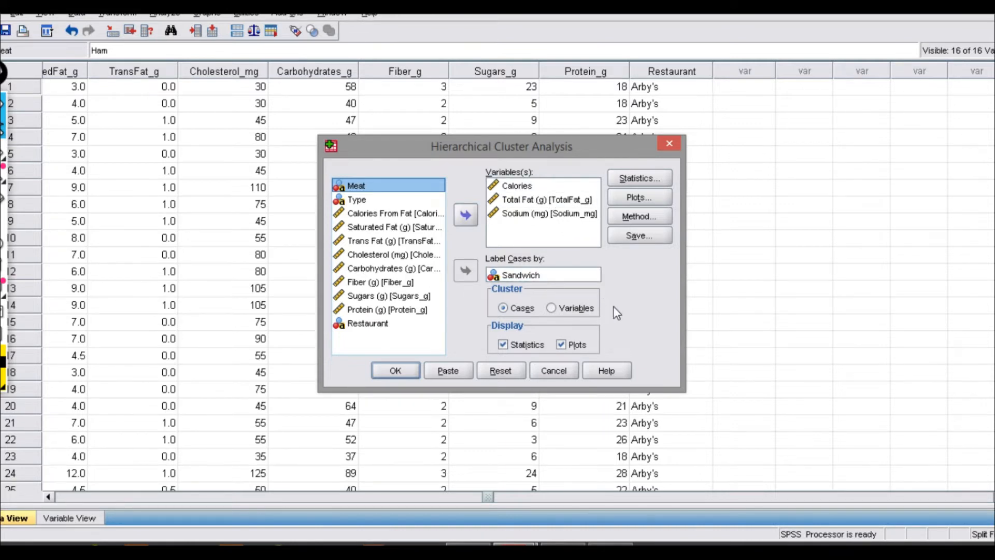
left_click(637, 177)
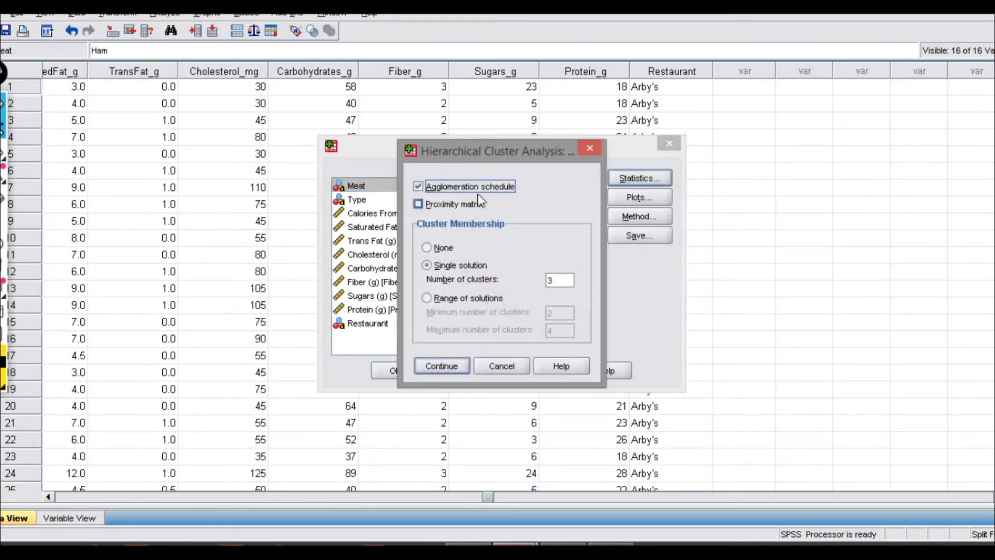
left_click(444, 369)
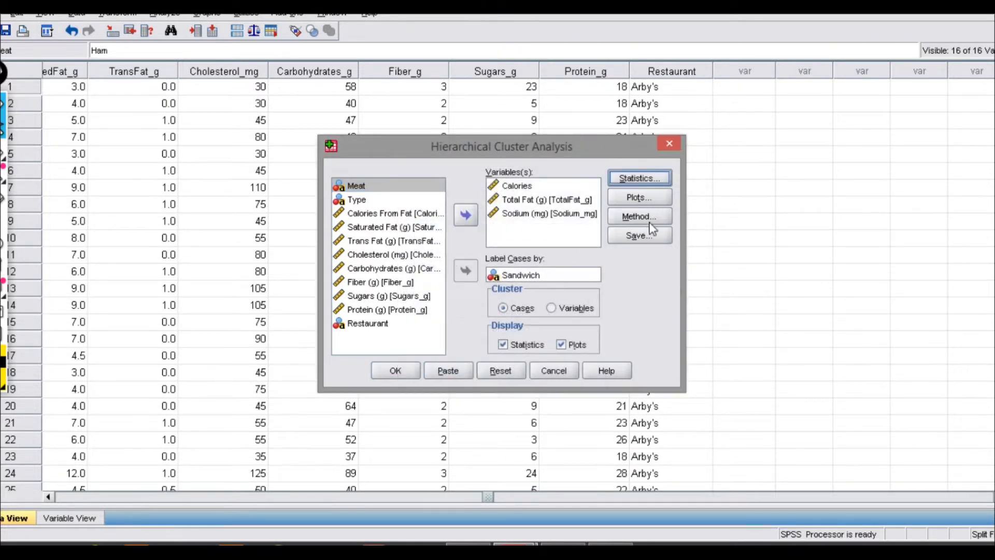
left_click(638, 179)
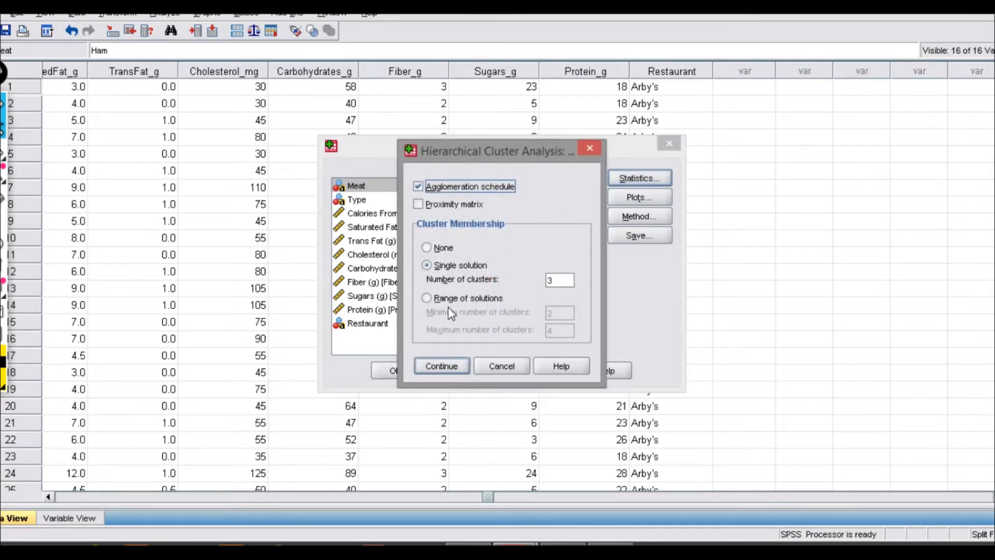
left_click(428, 299)
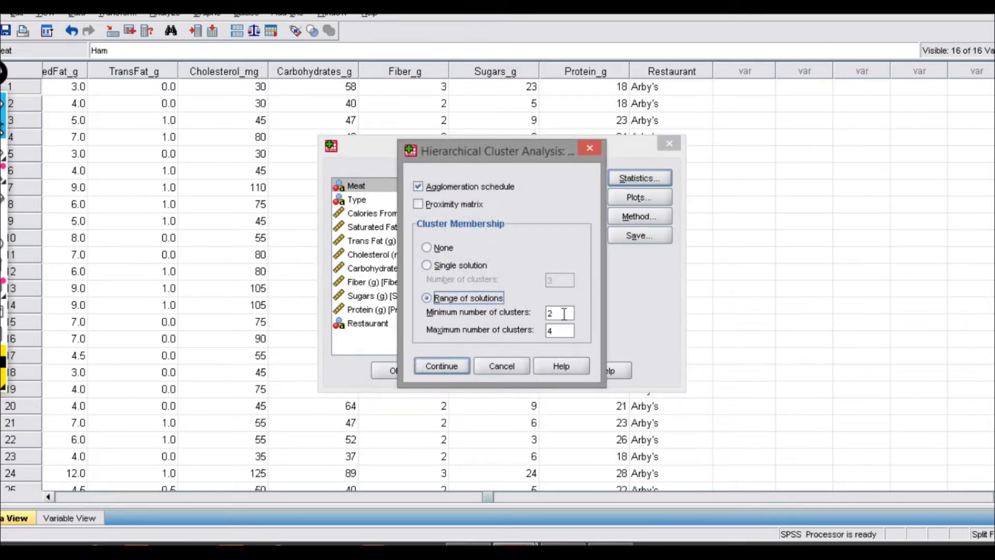
left_click(441, 365)
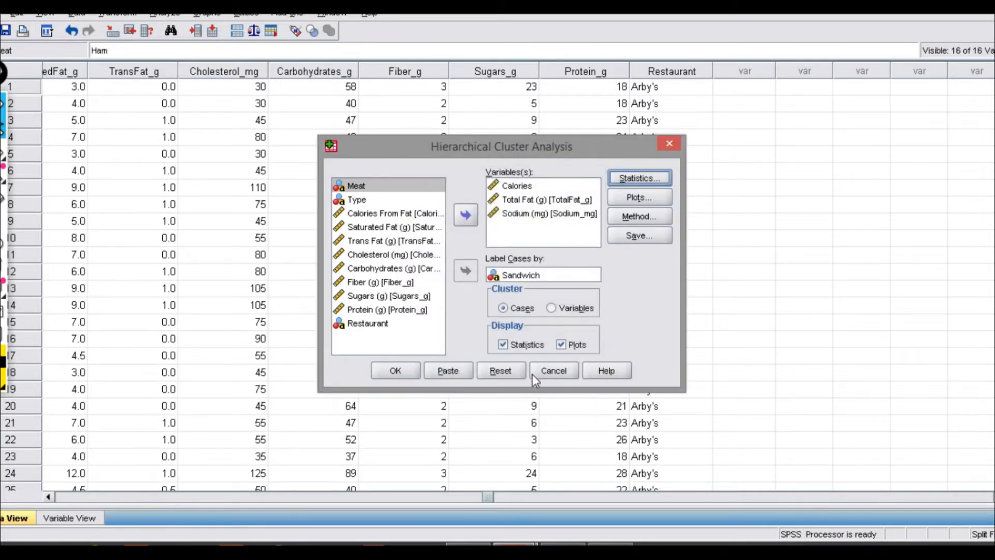
left_click(410, 373)
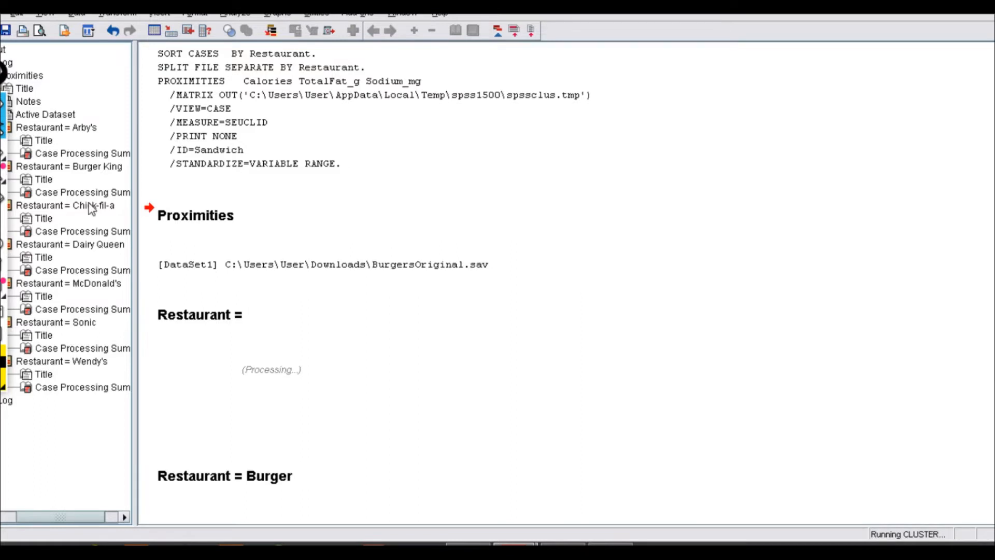
Examine the centroid-method dendrograms for the separate restaurants, including Dairy Queen and Wendy's, in the output.
left_click_drag(2, 72, 990, 77)
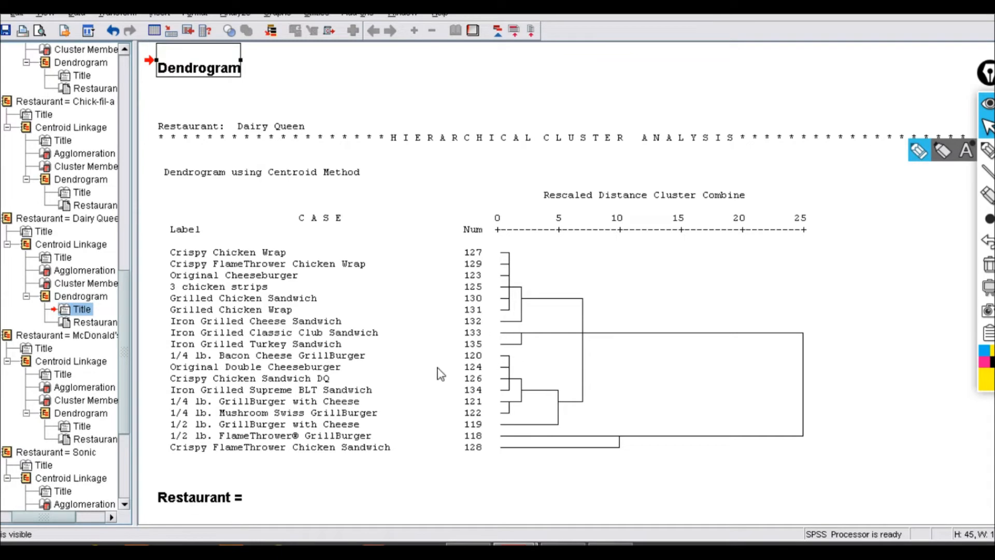
scroll(441, 313, "up", 10)
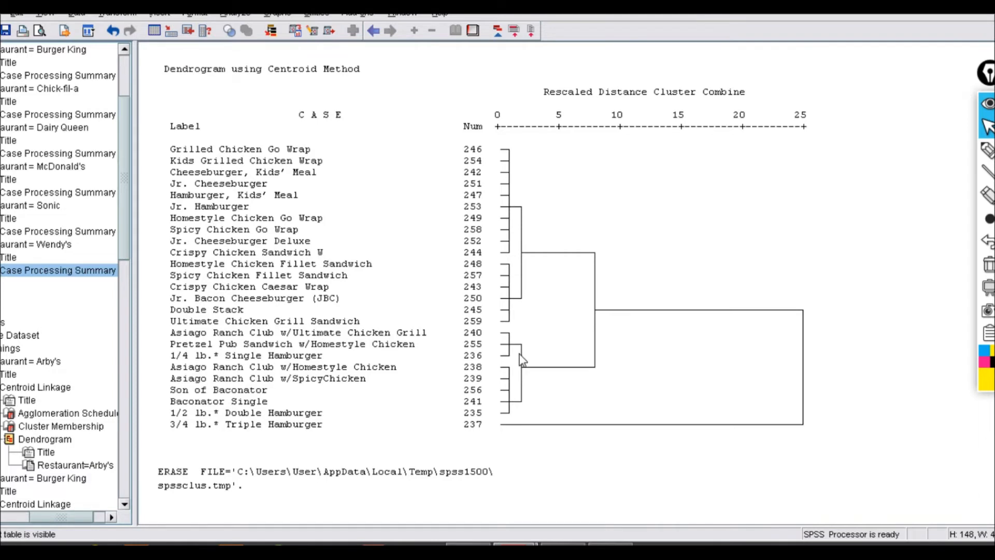
scroll(482, 350, "up", 3)
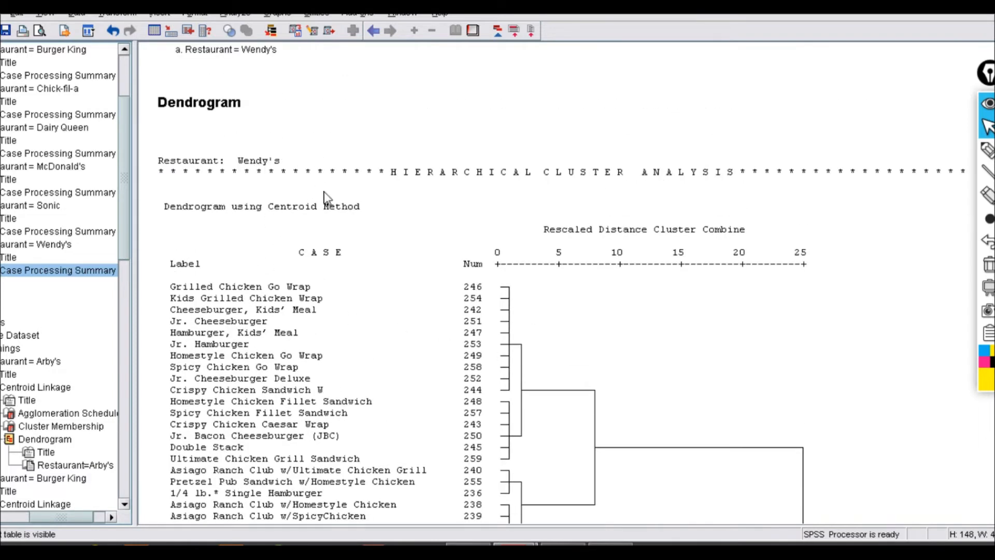
Create a line graph from the Coefficients column of the Wendy's Agglomeration Schedule table.
scroll(342, 261, "up", 10)
scroll(348, 266, "up", 10)
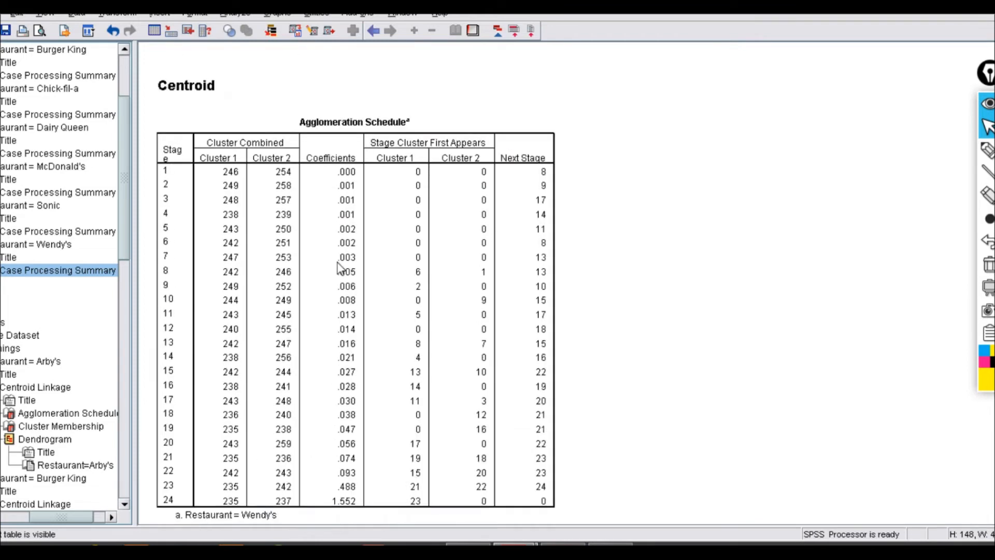
scroll(369, 171, "up", 5)
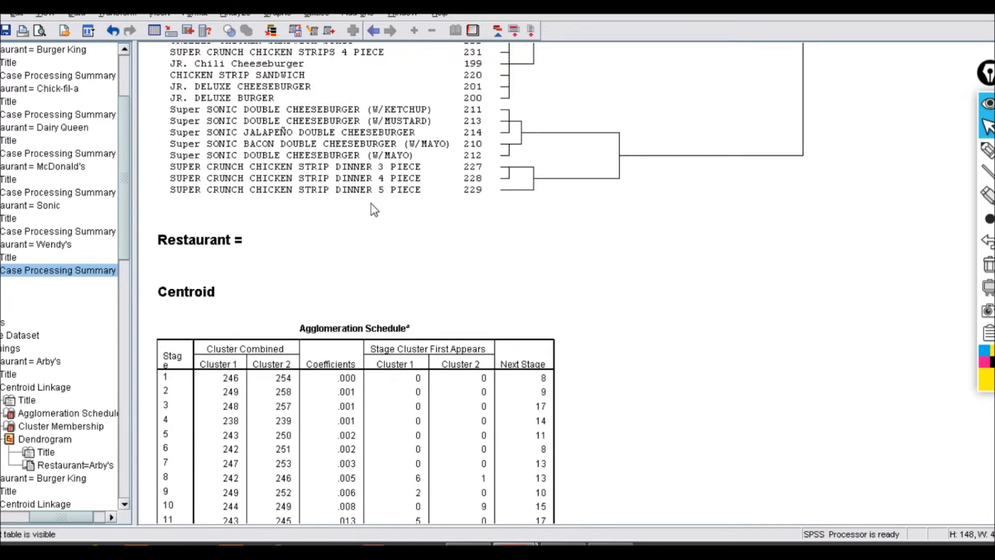
scroll(374, 209, "down", 5)
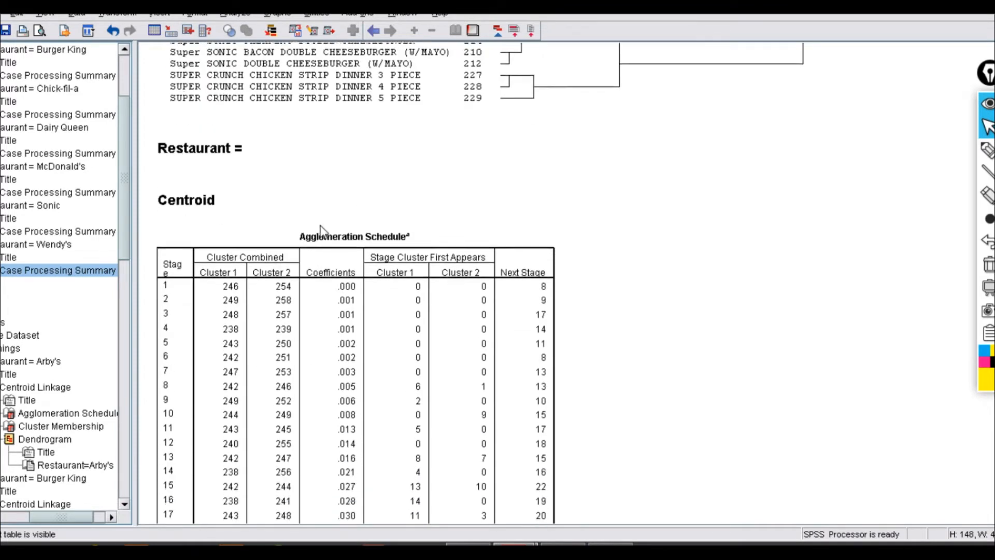
scroll(255, 177, "down", 2)
scroll(256, 194, "up", 2)
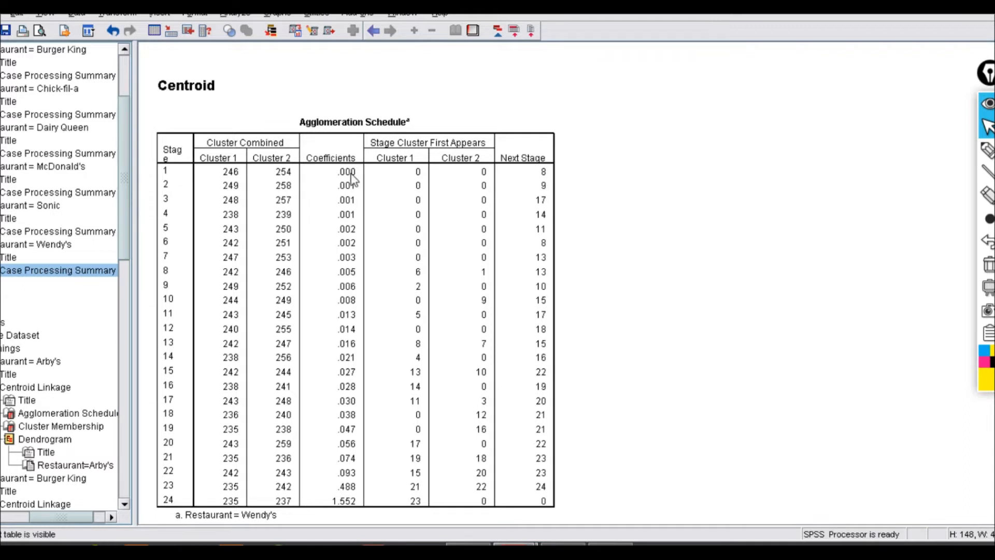
left_click(336, 176)
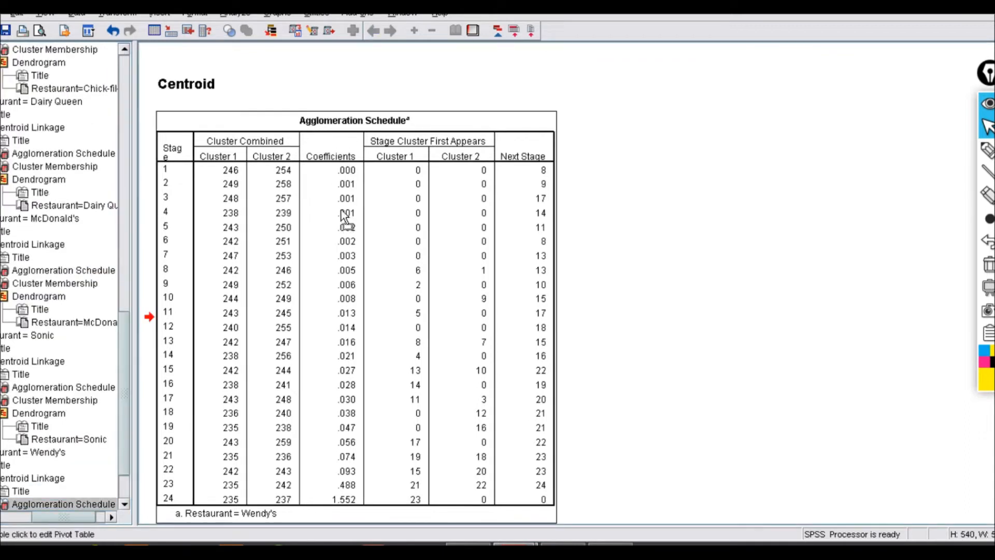
double_click(333, 204)
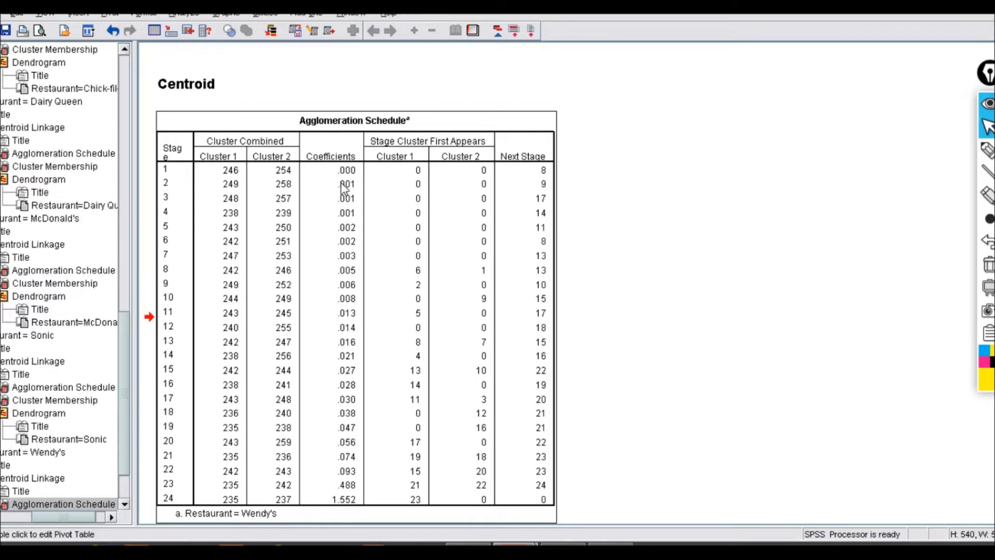
left_click_drag(338, 153, 356, 483)
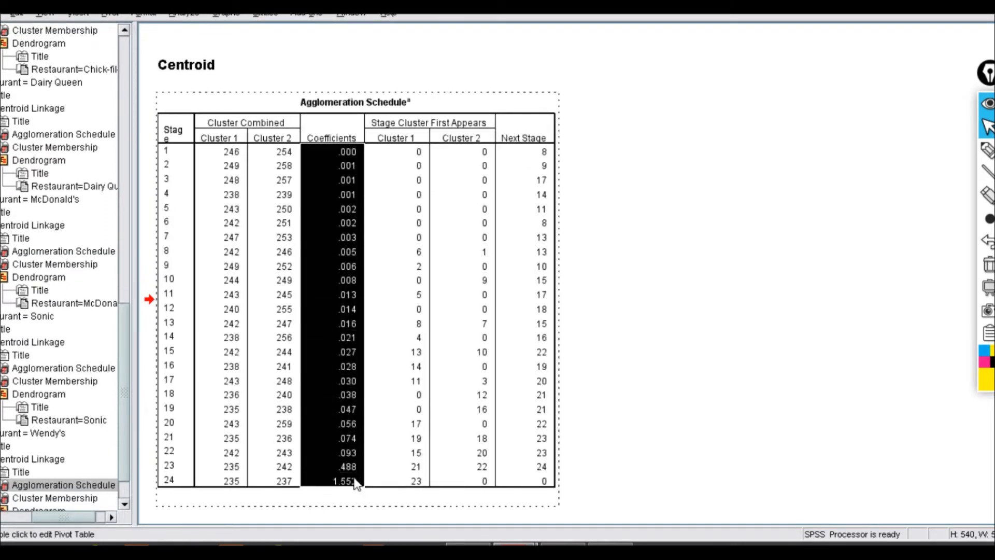
right_click(336, 308)
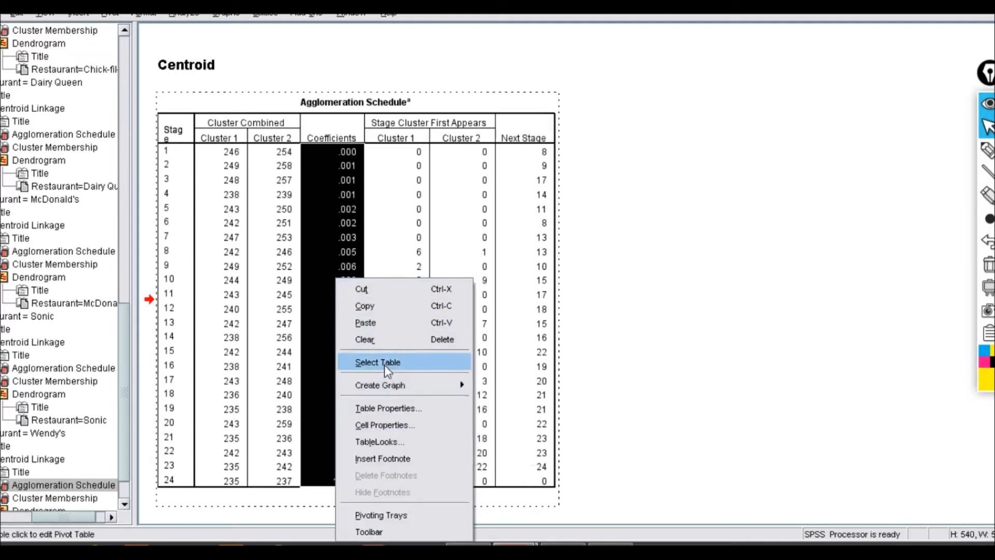
mouse_move(410, 380)
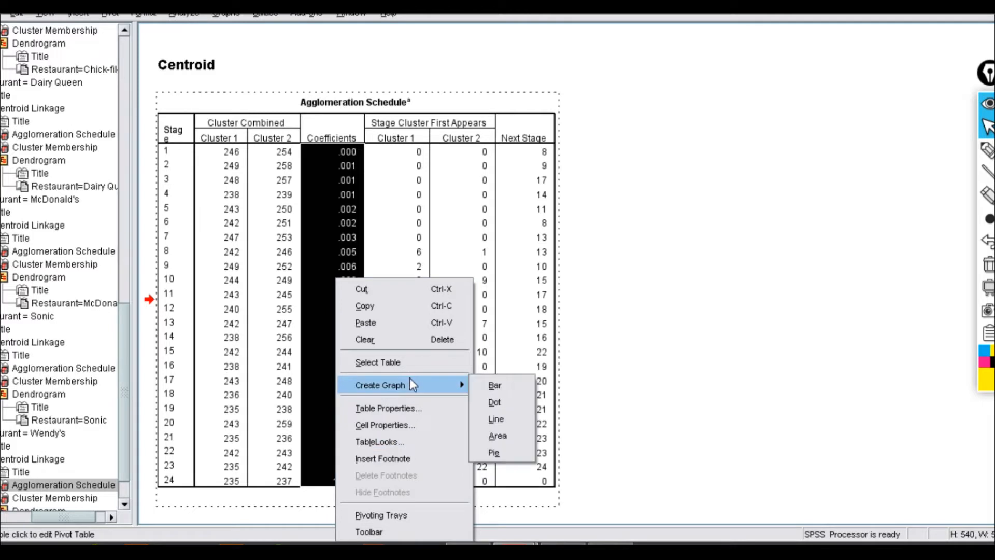
left_click(517, 417)
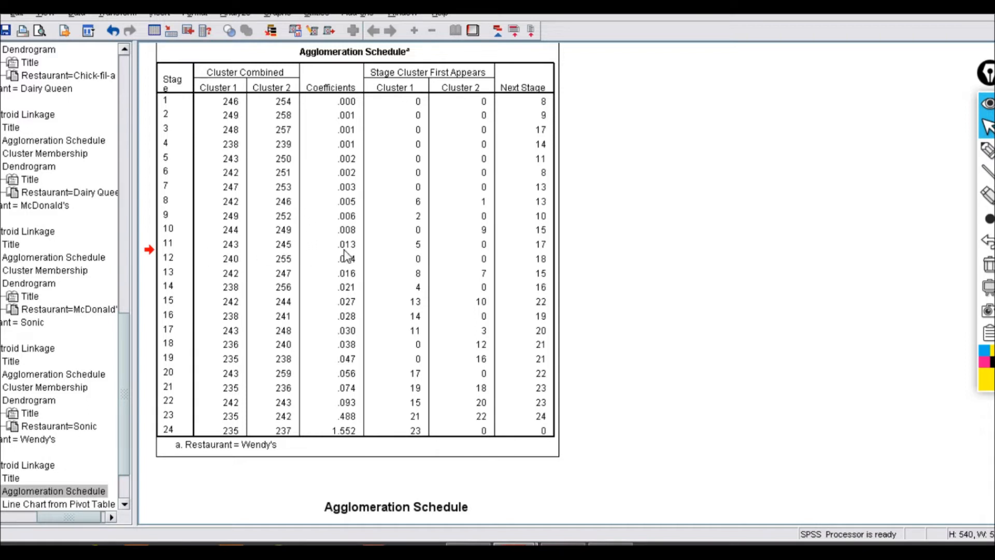
Examine the Wendy's agglomeration line chart for the stage where values jump, along with the Cluster Membership table beneath it.
scroll(350, 182, "down", 10)
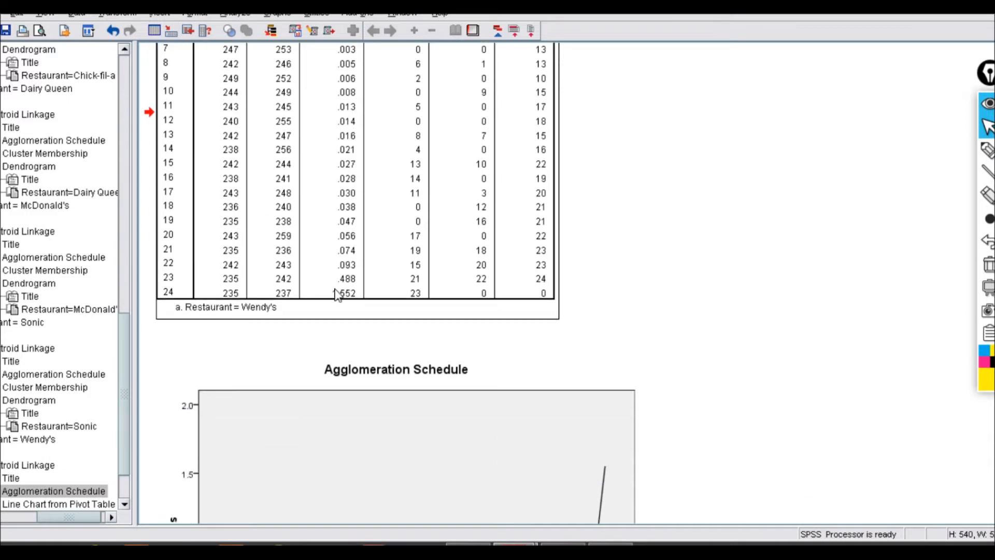
scroll(342, 295, "down", 6)
scroll(266, 337, "up", 2)
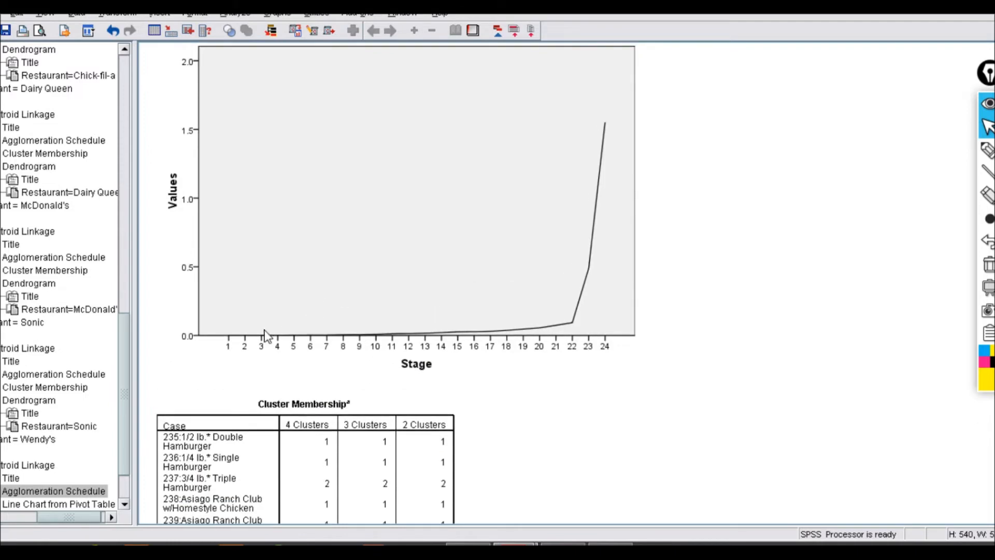
scroll(334, 314, "up", 2)
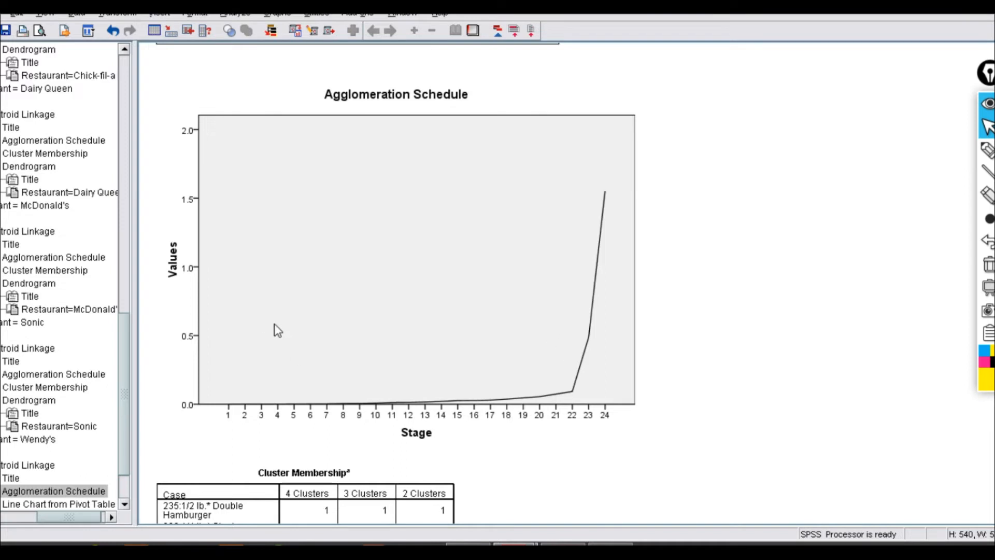
scroll(580, 395, "down", 7)
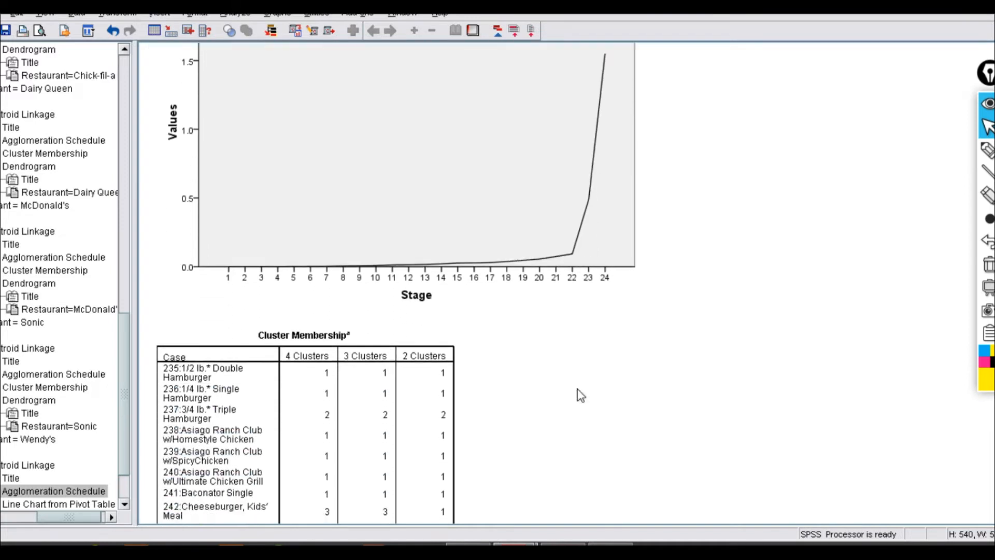
scroll(580, 395, "up", 9)
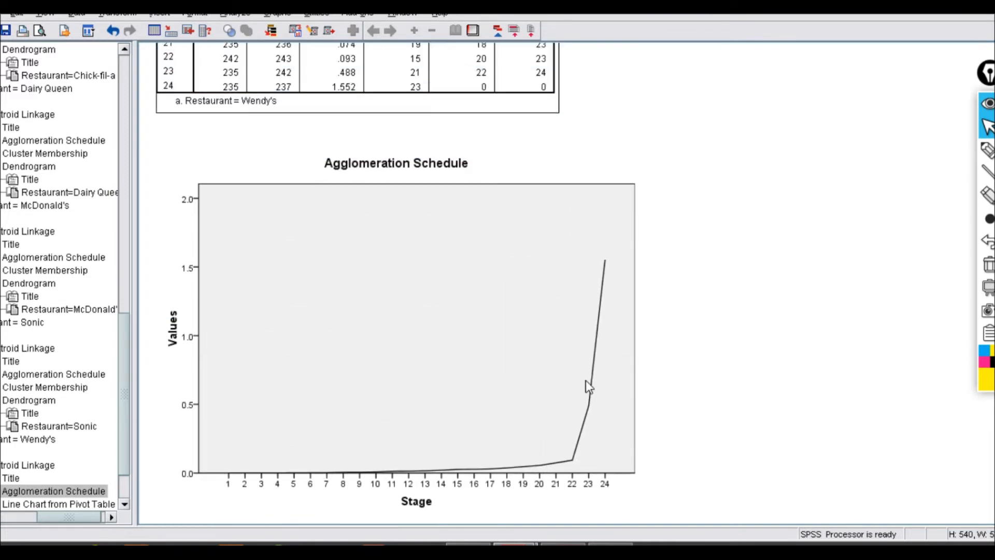
scroll(586, 390, "down", 20)
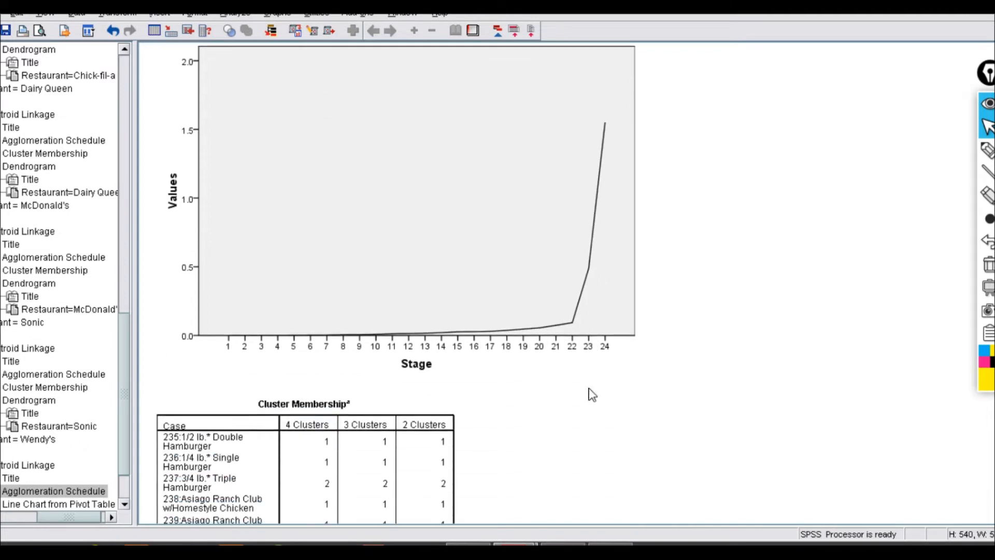
scroll(590, 390, "up", 5)
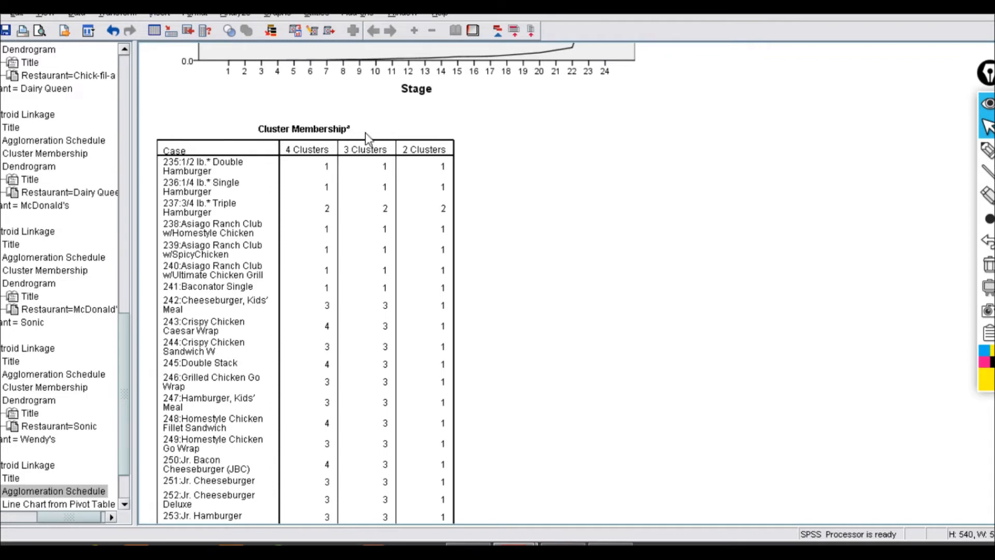
Review the cluster membership range in the Hierarchical Cluster Analysis statistics settings, then close the dialogs without running the analysis.
left_click(236, 13)
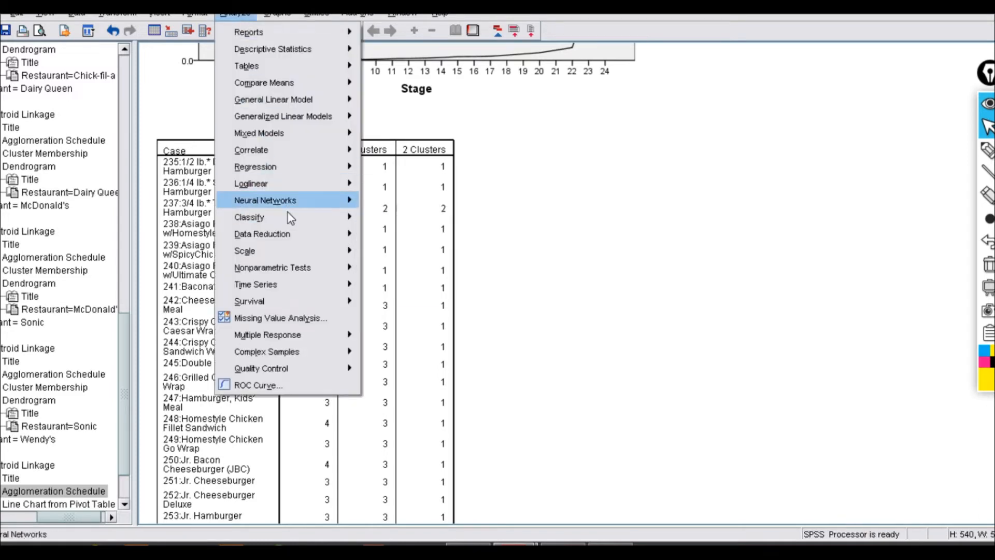
mouse_move(349, 217)
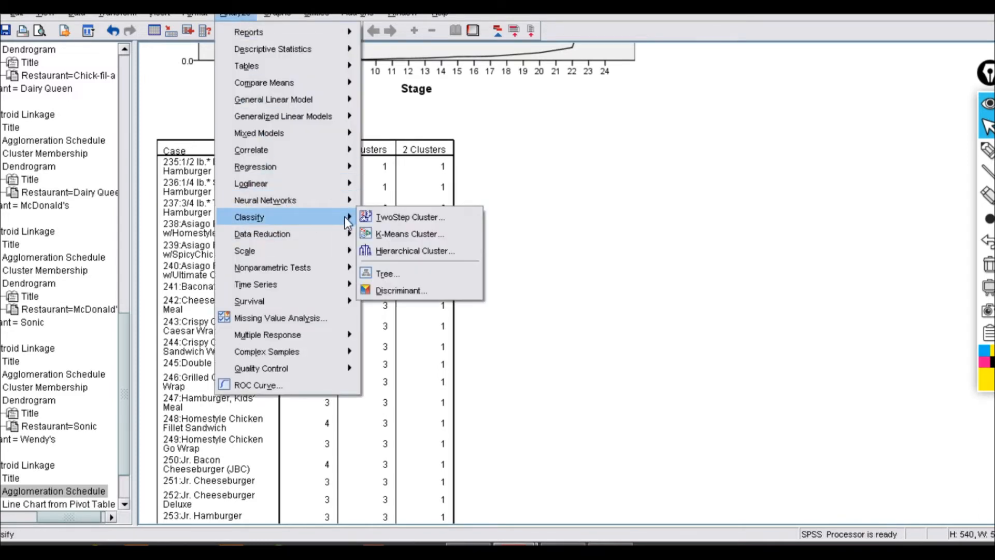
left_click(390, 250)
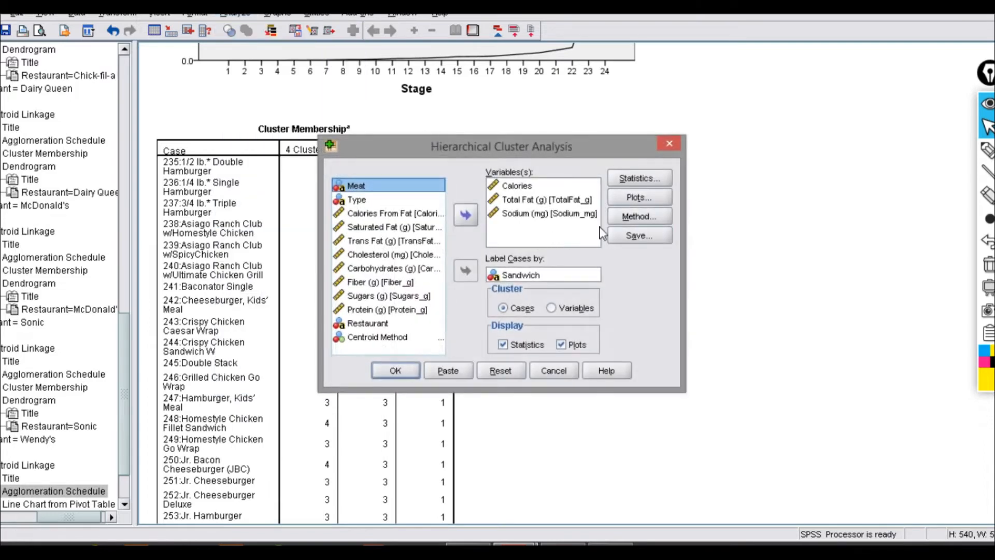
left_click(640, 178)
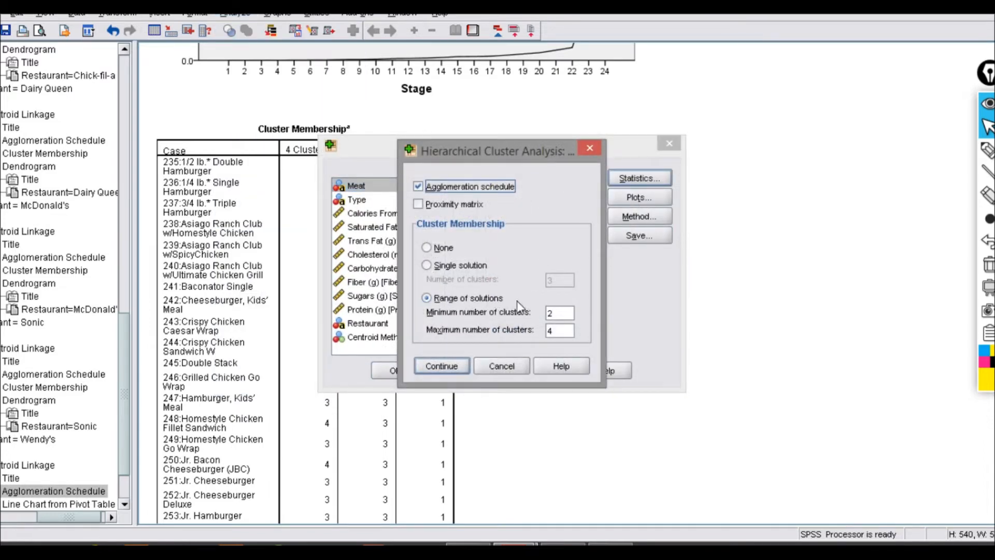
left_click_drag(489, 164, 519, 163)
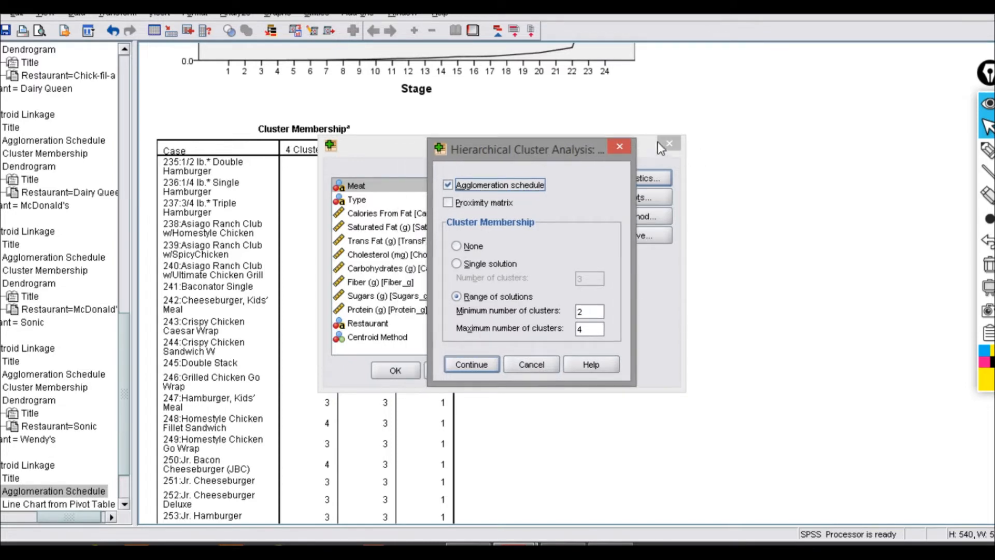
left_click(536, 359)
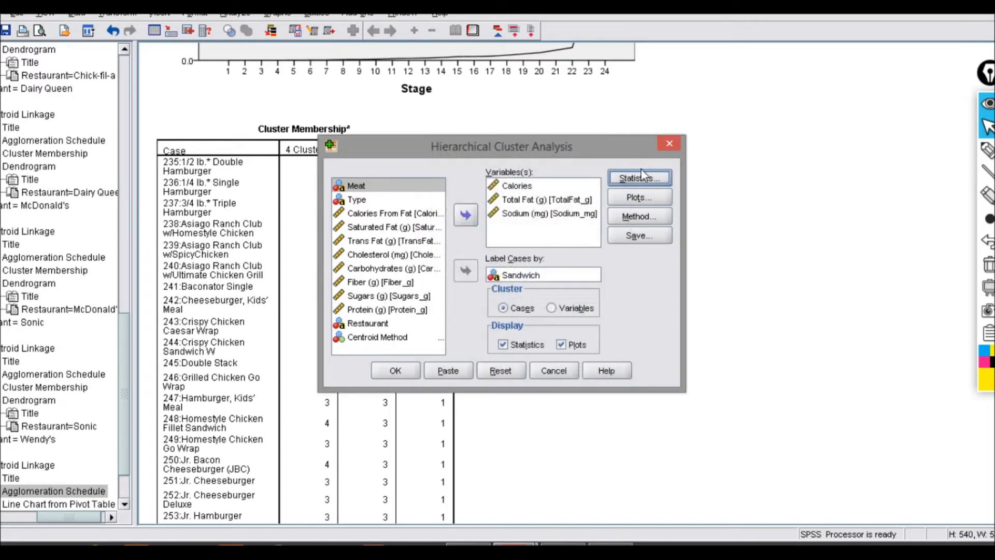
left_click(670, 144)
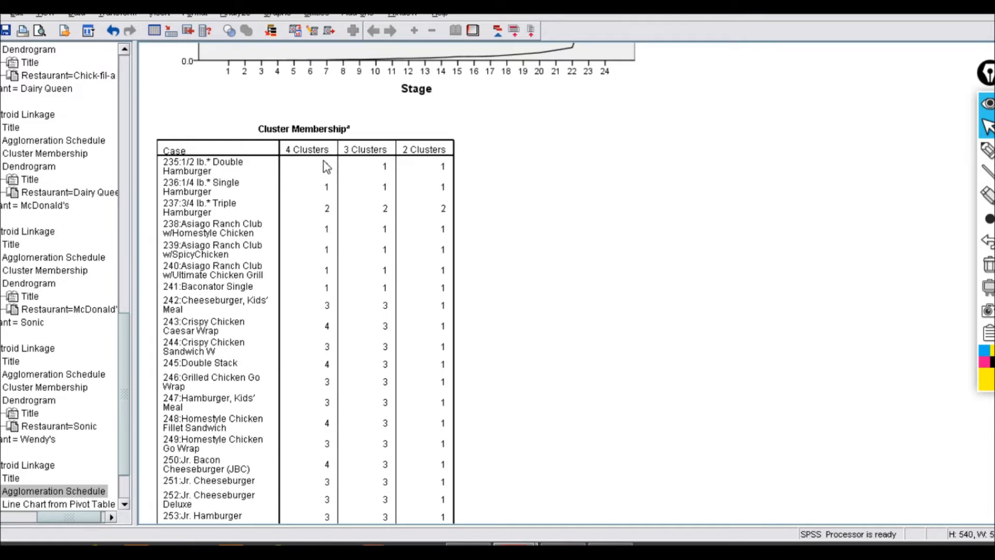
Outline three groups of case numbers on the Wendy's dendrogram with the blue annotation pen.
scroll(332, 173, "down", 3)
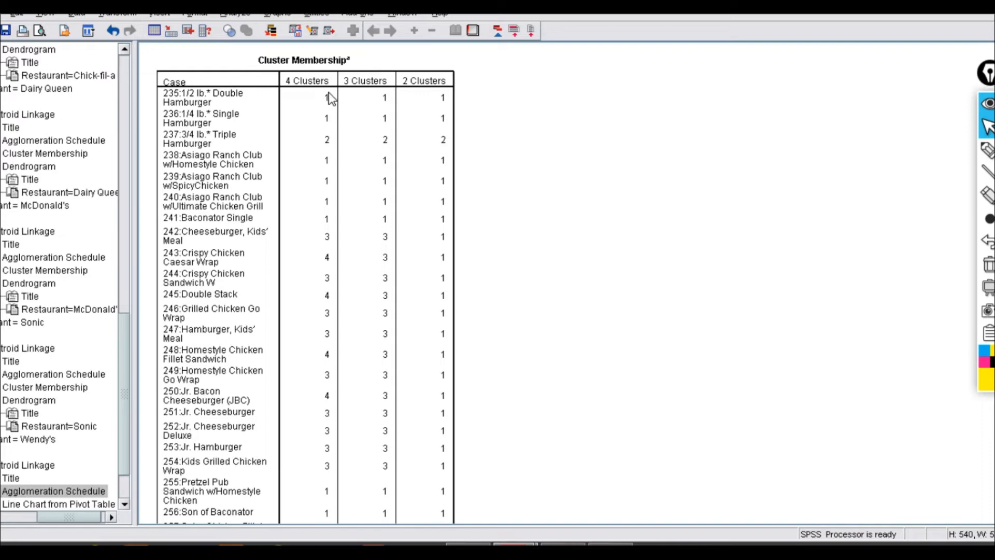
scroll(338, 101, "down", 15)
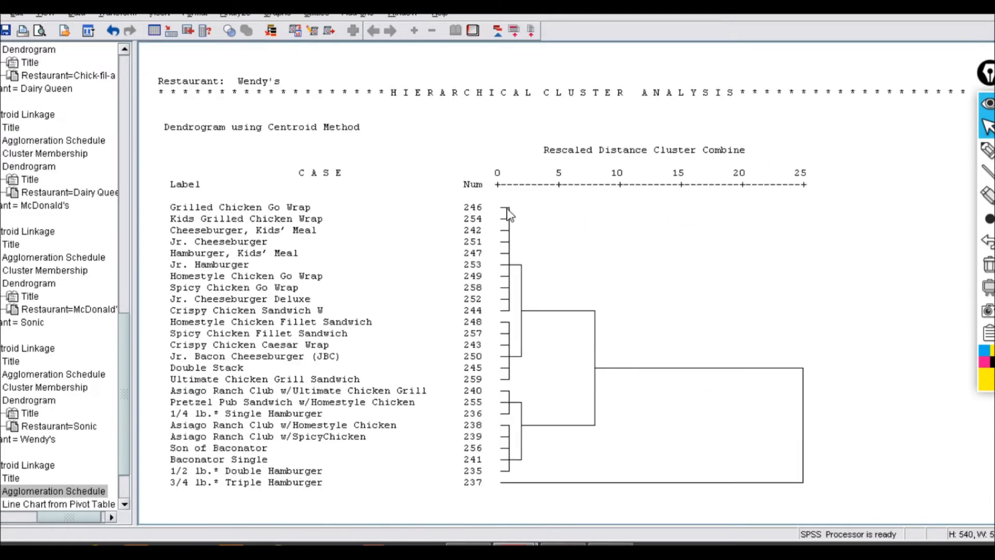
scroll(511, 213, "up", 3)
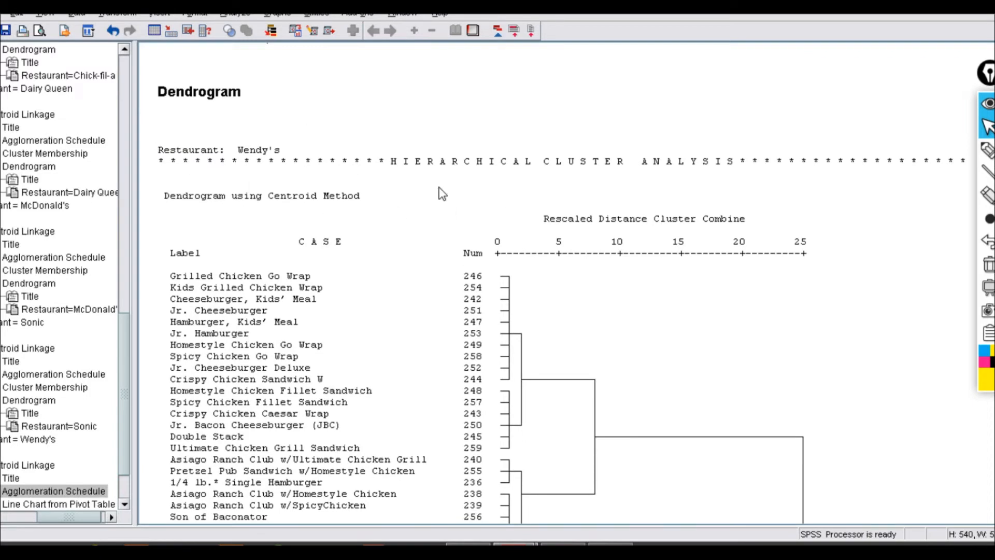
scroll(459, 196, "down", 3)
scroll(533, 272, "up", 3)
scroll(601, 275, "down", 3)
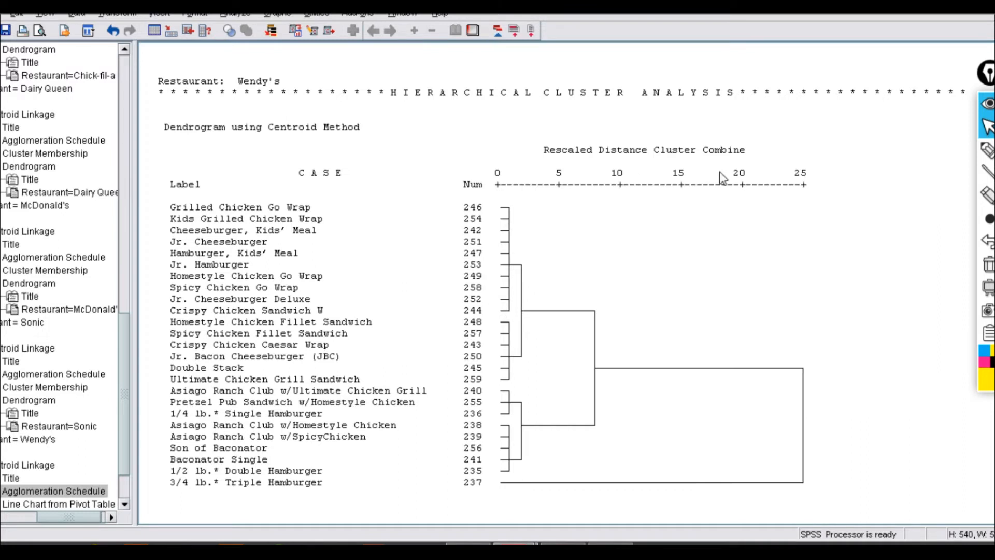
mouse_move(989, 153)
left_click(918, 150)
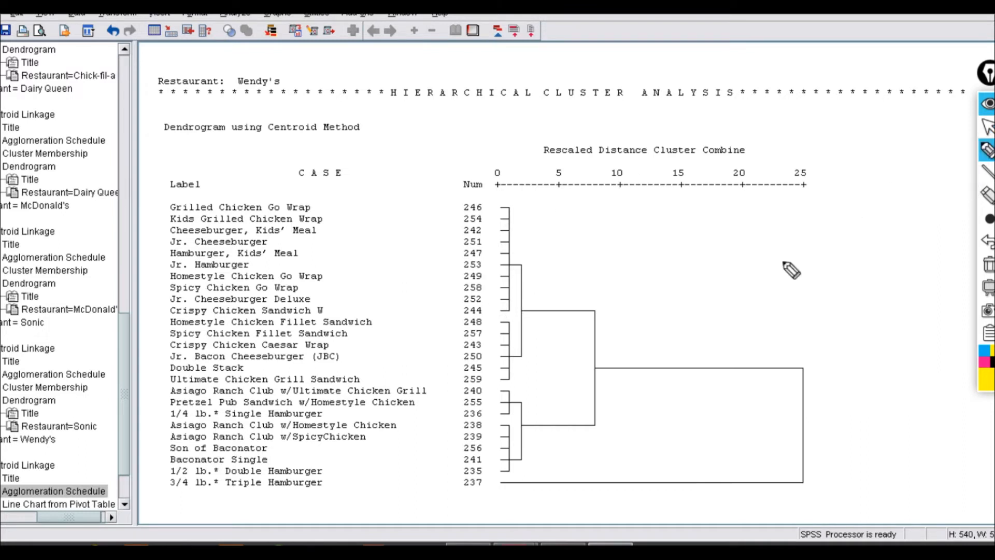
mouse_move(489, 207)
left_mouse_down()
mouse_move(518, 208)
mouse_move(495, 311)
left_mouse_up()
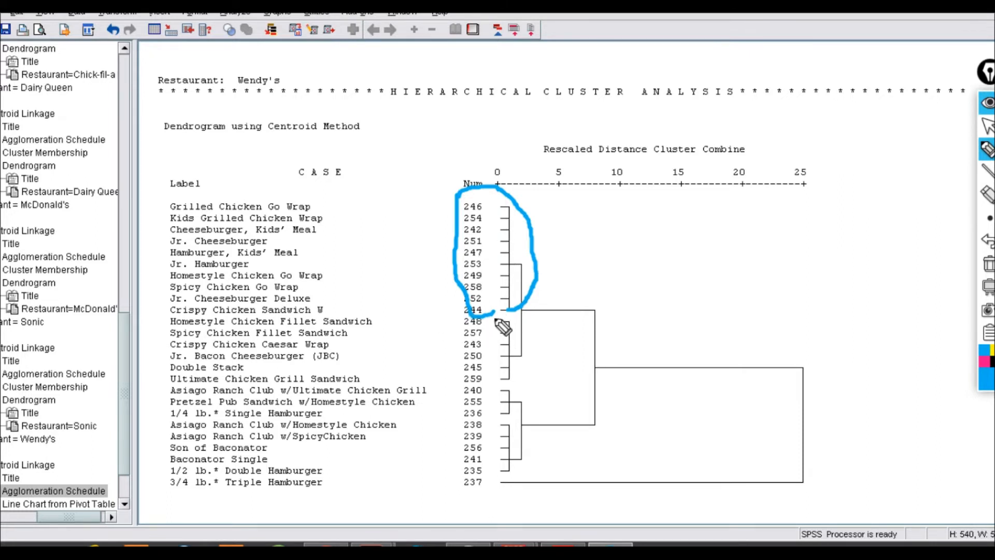
mouse_move(458, 327)
left_mouse_down()
mouse_move(495, 324)
mouse_move(517, 347)
mouse_move(512, 389)
mouse_move(465, 369)
mouse_move(458, 323)
left_mouse_up()
mouse_move(453, 400)
left_mouse_down()
mouse_move(500, 396)
mouse_move(516, 481)
mouse_move(467, 412)
left_mouse_up()
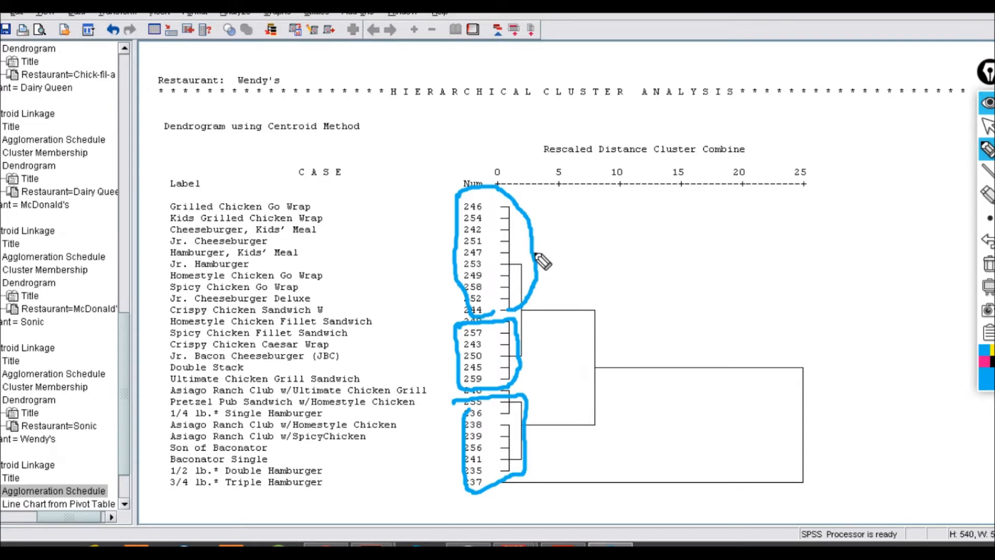
Draw a check mark beside the first outlined dendrogram group and blue arrows from it to the other two groups.
left_click_drag(541, 243, 566, 240)
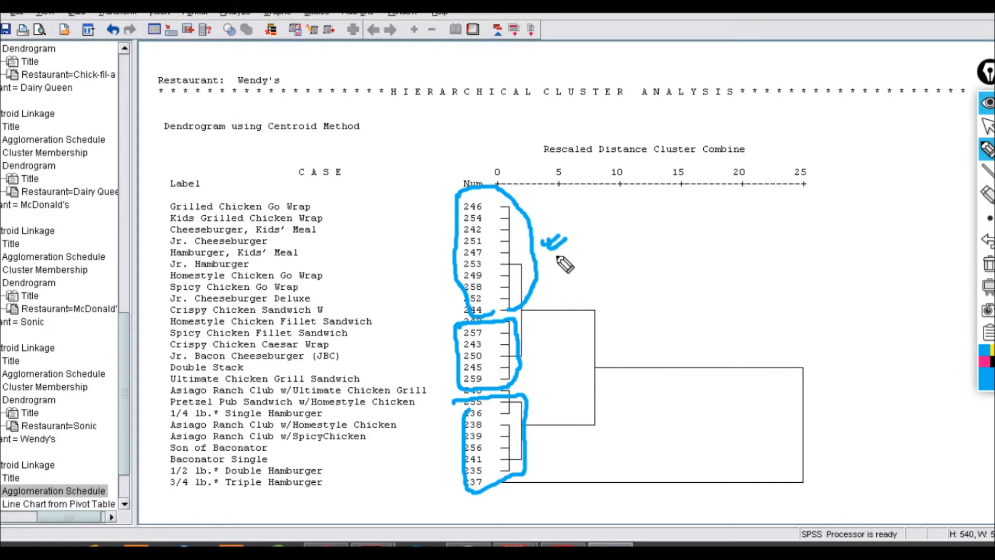
mouse_move(556, 248)
left_mouse_down()
mouse_move(564, 324)
mouse_move(555, 319)
mouse_move(571, 337)
left_mouse_up()
mouse_move(570, 255)
left_mouse_down()
mouse_move(600, 422)
mouse_move(566, 438)
mouse_move(591, 449)
left_mouse_up()
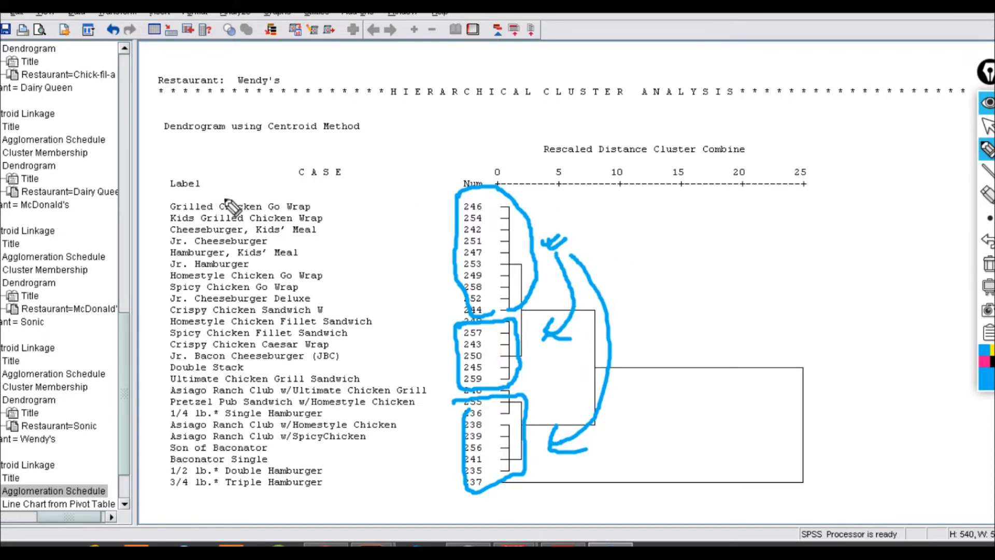
Mark case 237 with the handwritten note "Outlier" and bracket the labels from Grilled Chicken Go Wrap to Crispy Chicken Sandwich W in yellow.
mouse_move(461, 490)
left_mouse_down()
mouse_move(449, 482)
mouse_move(485, 480)
mouse_move(469, 499)
mouse_move(458, 479)
mouse_move(622, 490)
left_mouse_up()
left_click(624, 486)
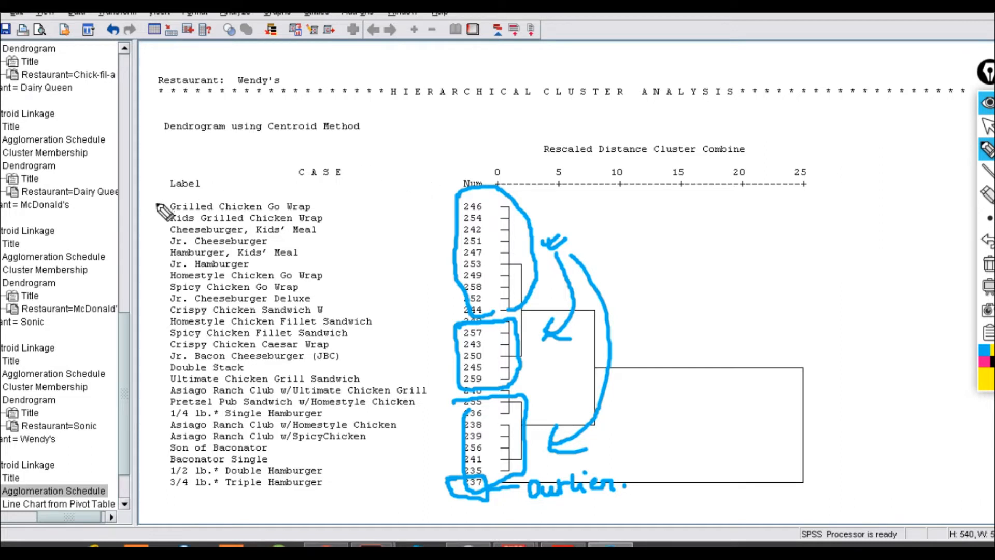
mouse_move(163, 203)
left_mouse_down()
mouse_move(149, 274)
mouse_move(157, 313)
mouse_move(173, 315)
left_mouse_up()
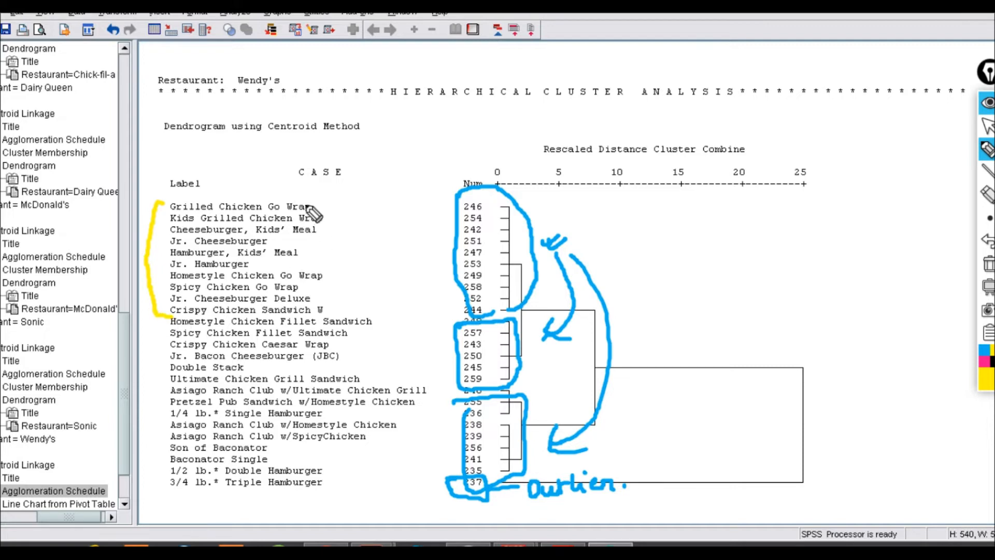
Mark the Grilled Chicken Go Wrap and Kids Grilled Chicken Wrap labels with yellow dashes and underline "Kids'" and "Jr." in the next four labels.
mouse_move(316, 208)
left_mouse_down()
mouse_move(338, 206)
mouse_move(347, 218)
left_mouse_up()
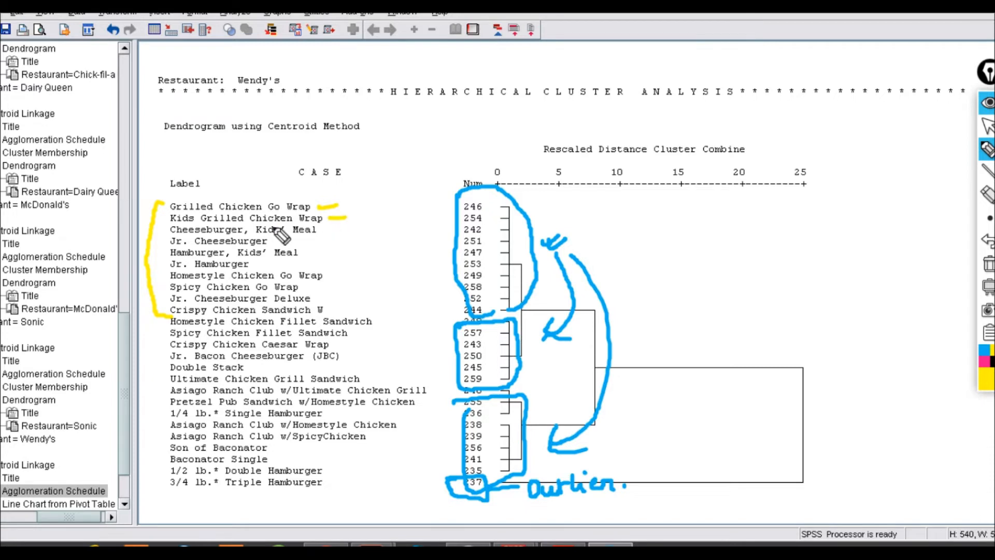
left_click_drag(259, 235, 286, 233)
left_click_drag(171, 248, 268, 254)
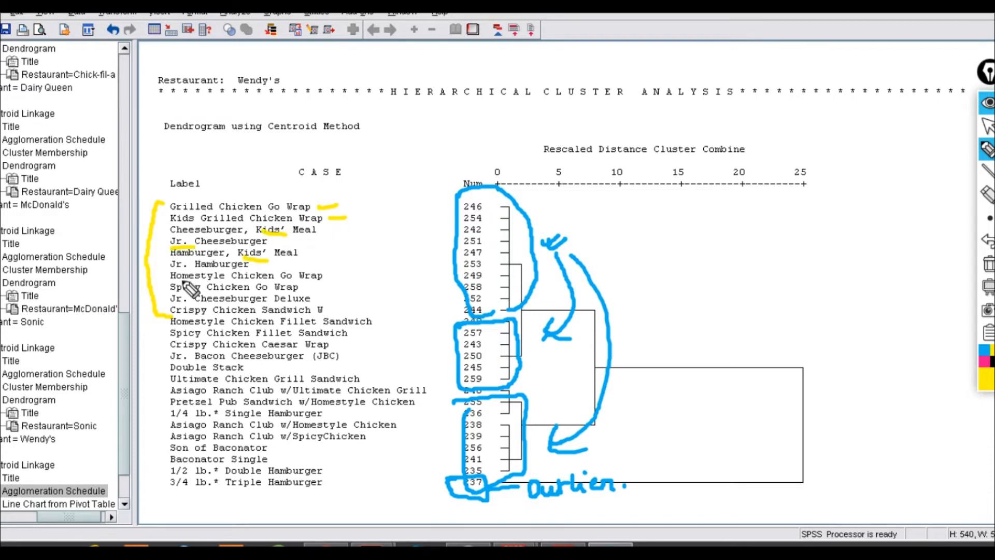
left_click_drag(171, 269, 197, 268)
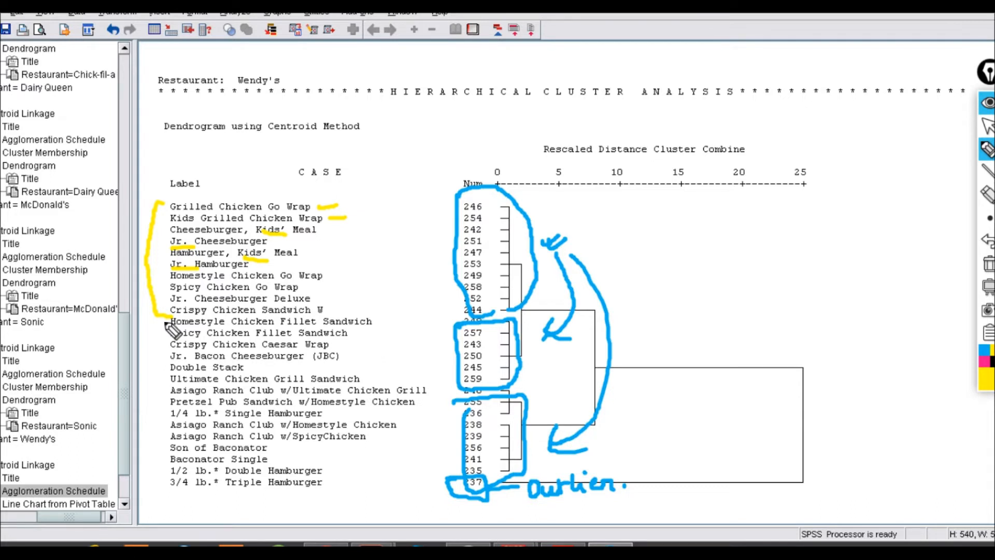
Bracket in yellow the labels from Homestyle Chicken Fillet Sandwich to Asiago Ranch Club w/Ultimate Chicken Grill, and from Pretzel Pub Sandwich to Baconator Single.
left_click_drag(167, 326, 151, 386)
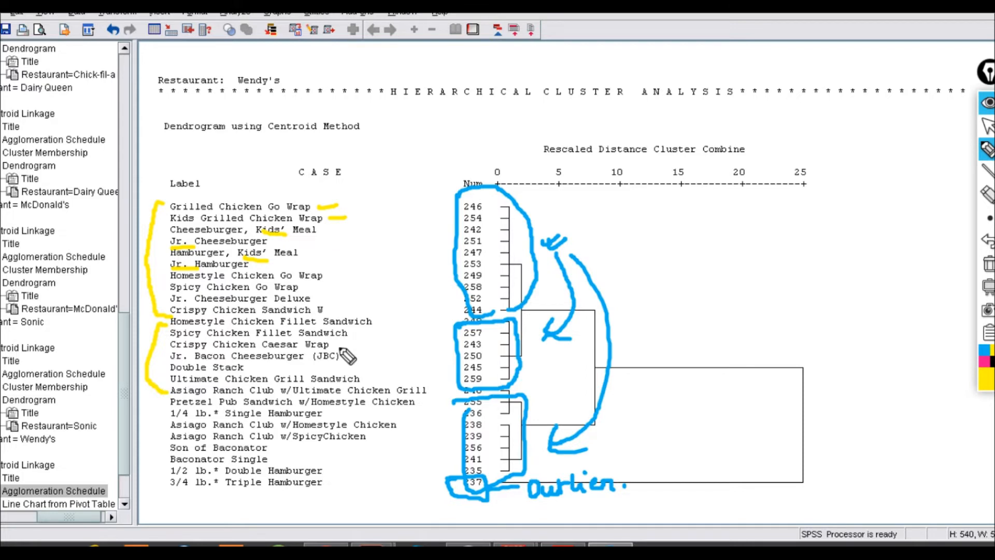
mouse_move(170, 400)
left_mouse_down()
mouse_move(156, 402)
mouse_move(154, 466)
left_mouse_up()
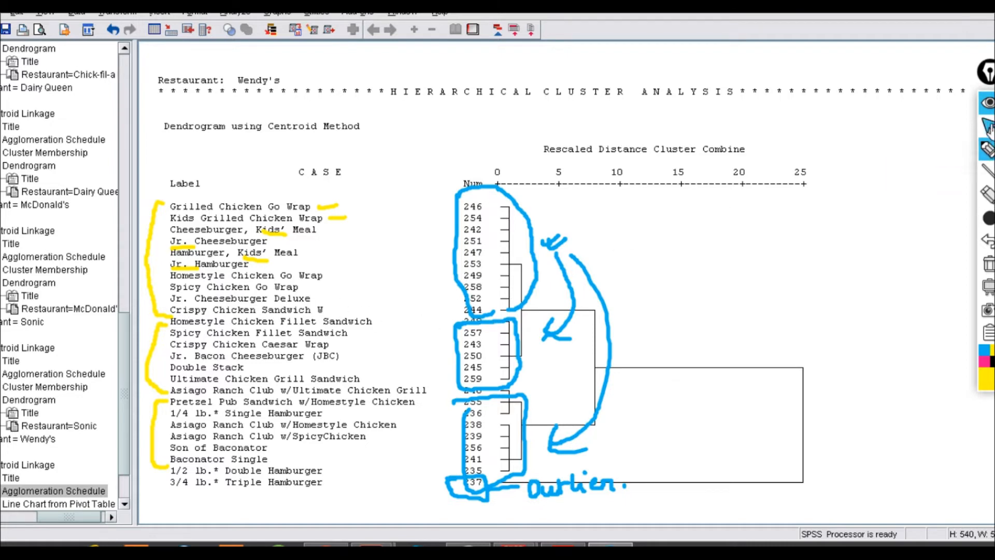
Clear all the pen annotations from the Wendy's dendrogram and stop drawing.
left_click(988, 149)
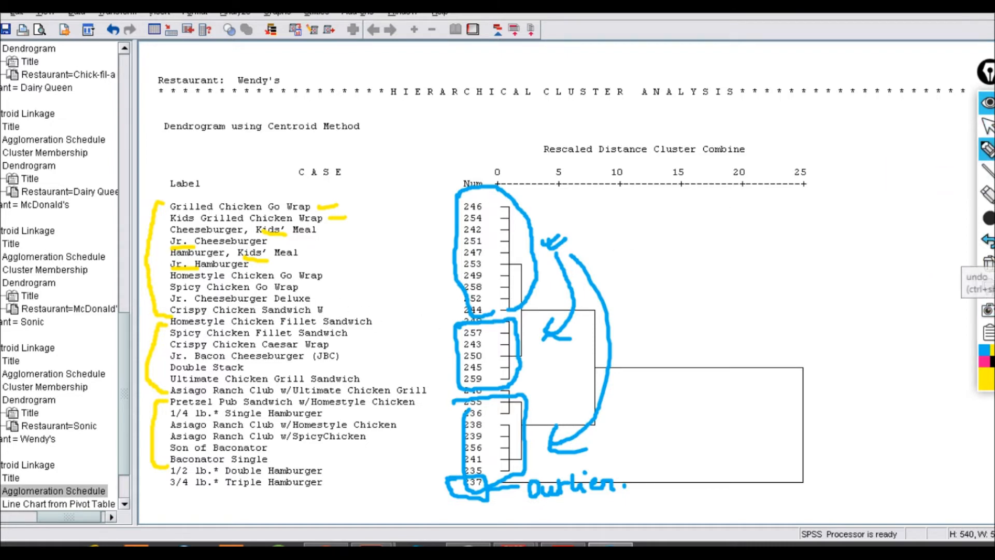
left_click(987, 266)
mouse_move(987, 150)
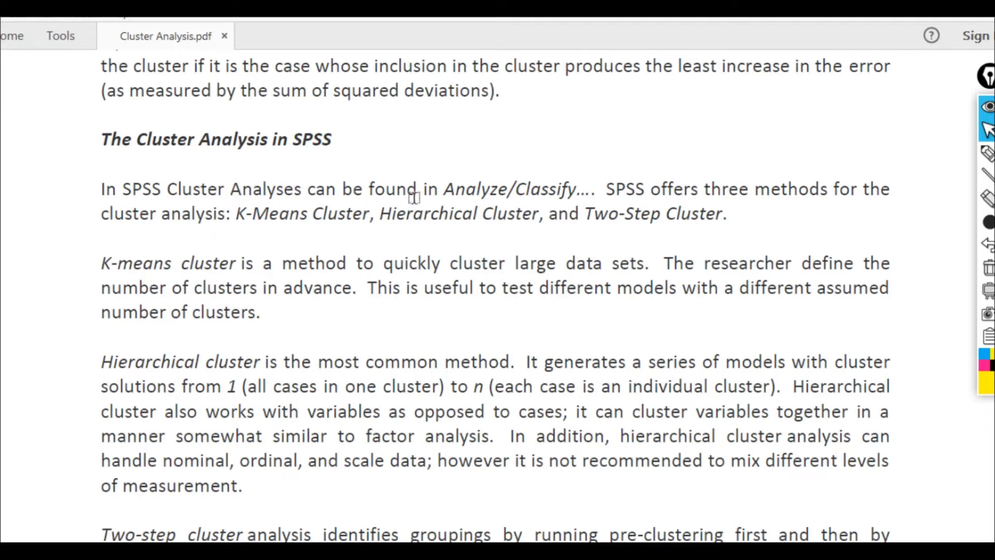
Switch to Cluster Analysis.pdf and select the text "Analyze/Classify" in the section on cluster analysis in SPSS.
left_click_drag(445, 189, 578, 190)
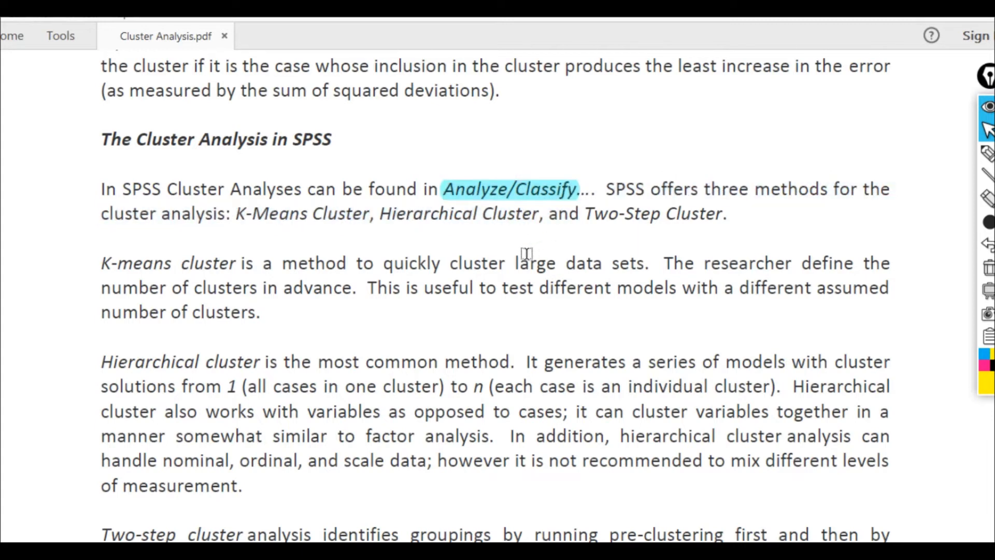